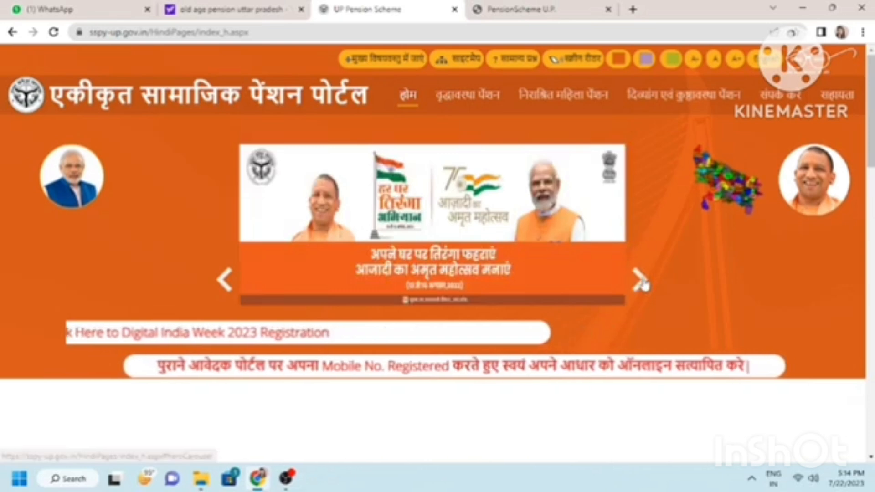
# Step: Advance the banner slideshow twice, close the PensionScheme U.P. tab and open a blank tab
pyautogui.click(641, 279)
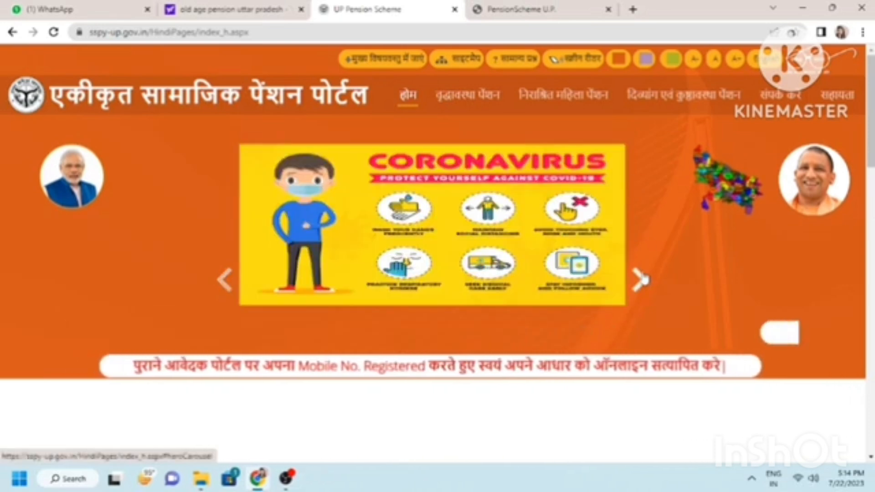
pyautogui.click(646, 279)
pyautogui.click(610, 10)
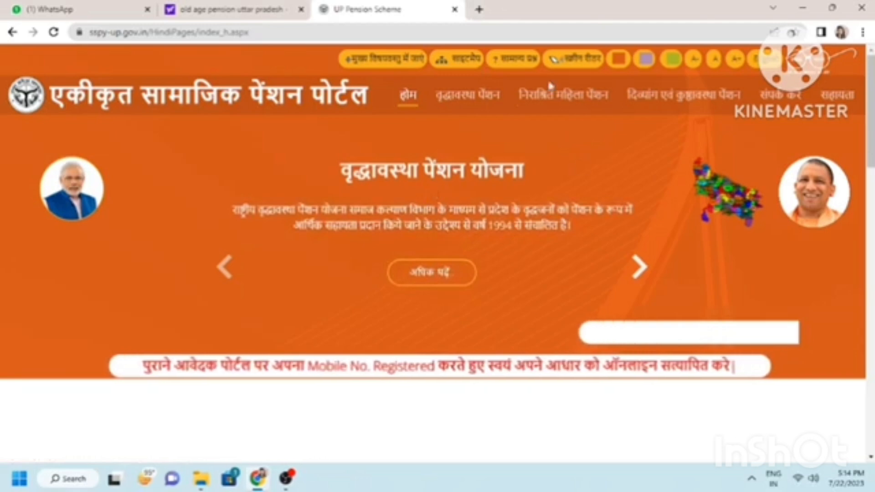
pyautogui.click(479, 9)
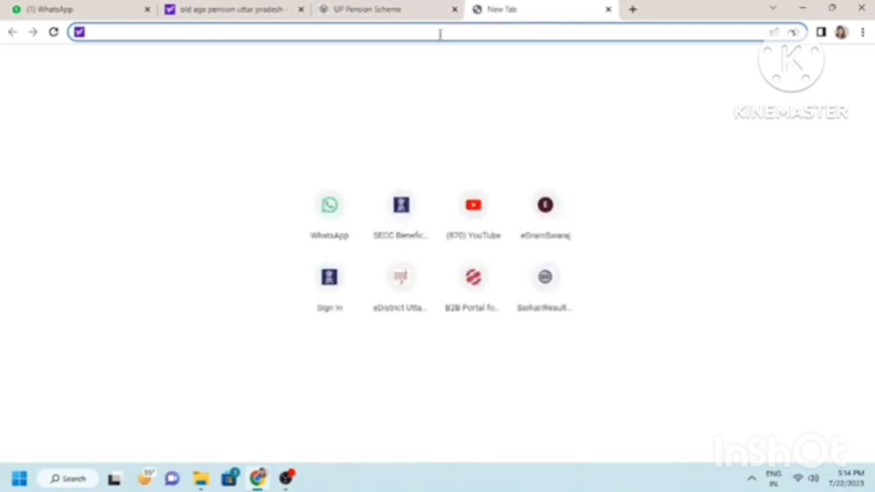
# Step: Search Yahoo for 'upsspy' and open the UP Pension Scheme result
pyautogui.write('upss')
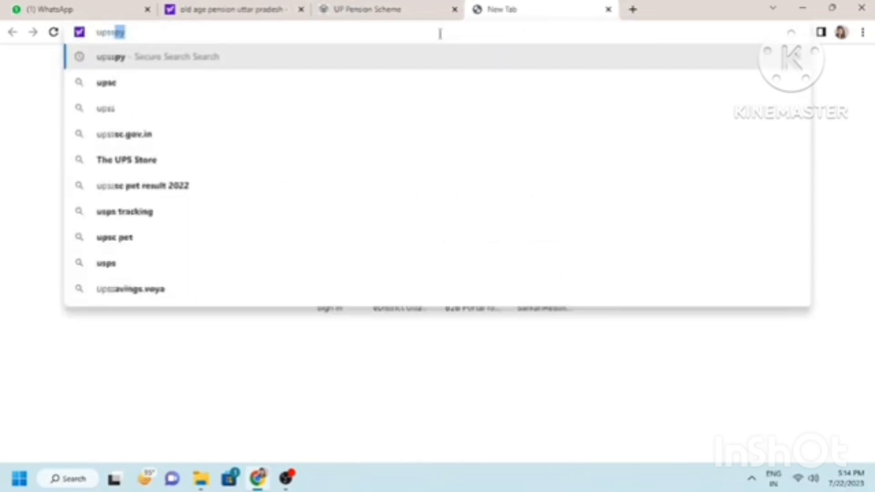
pyautogui.write('py')
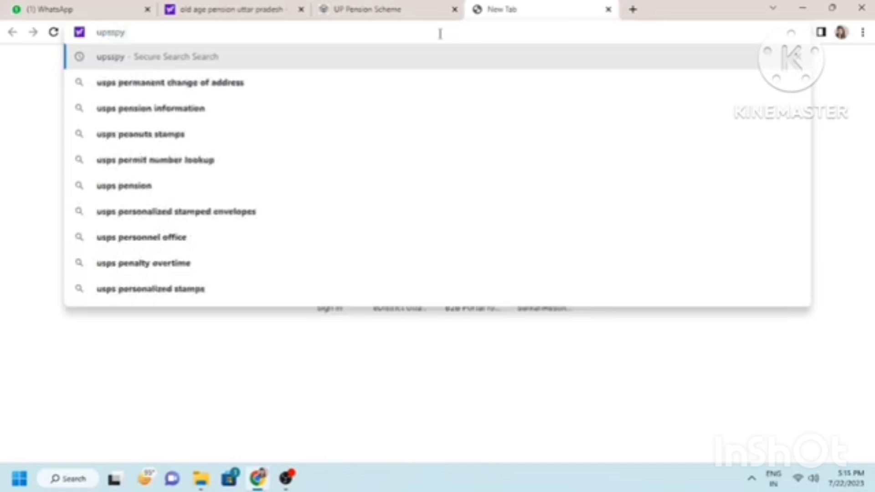
pyautogui.press('Return')
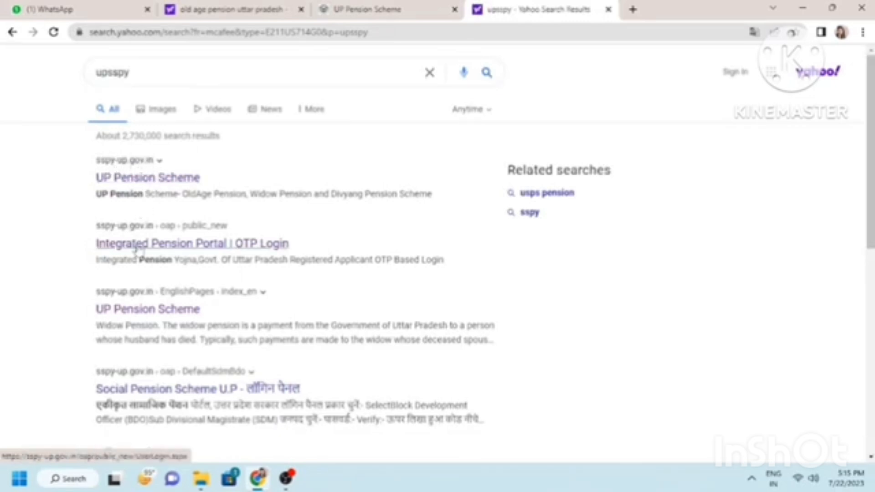
pyautogui.click(140, 180)
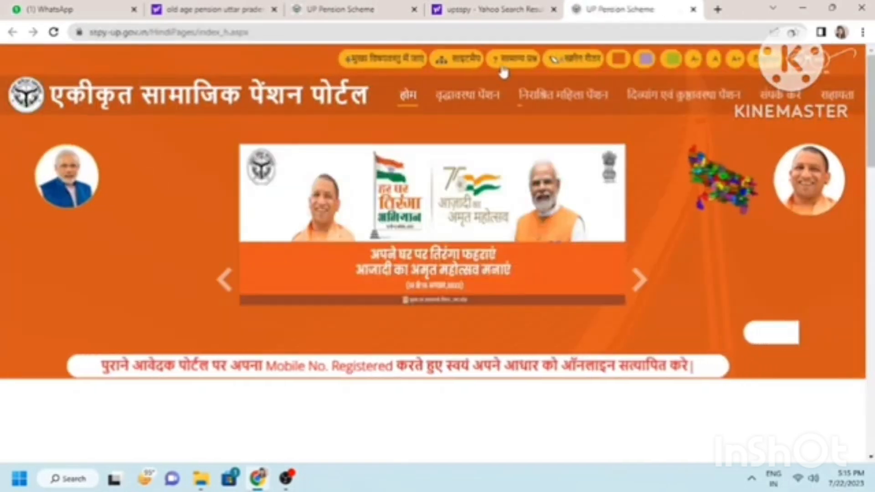
# Step: Close the older duplicate tab and go to the वृद्धावस्था पेंशन (old-age pension) page
pyautogui.click(414, 9)
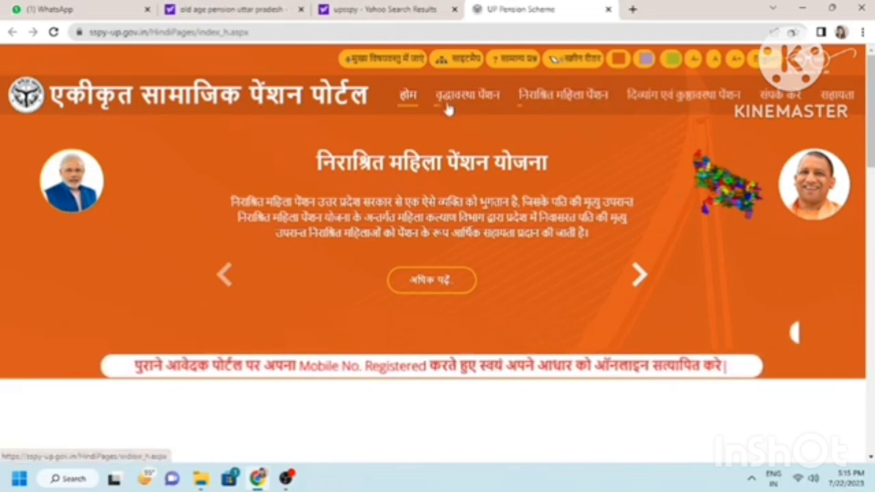
pyautogui.click(476, 100)
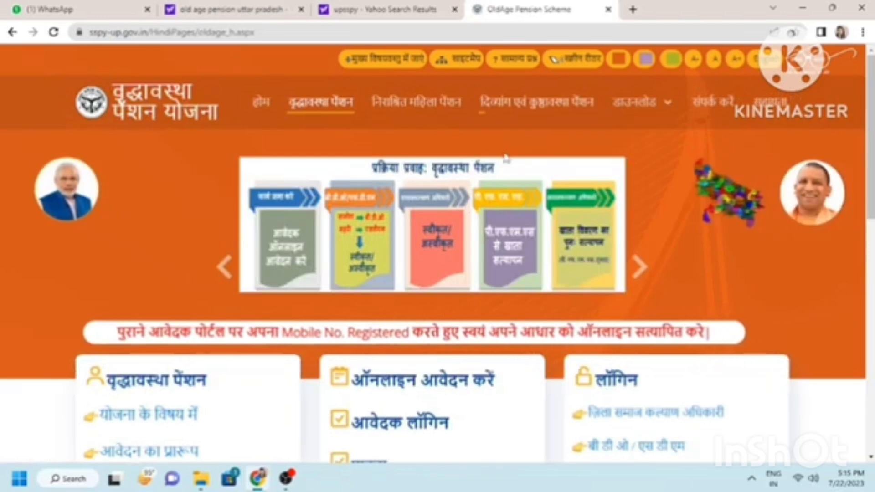
pyautogui.scroll(-3, 132, 259)
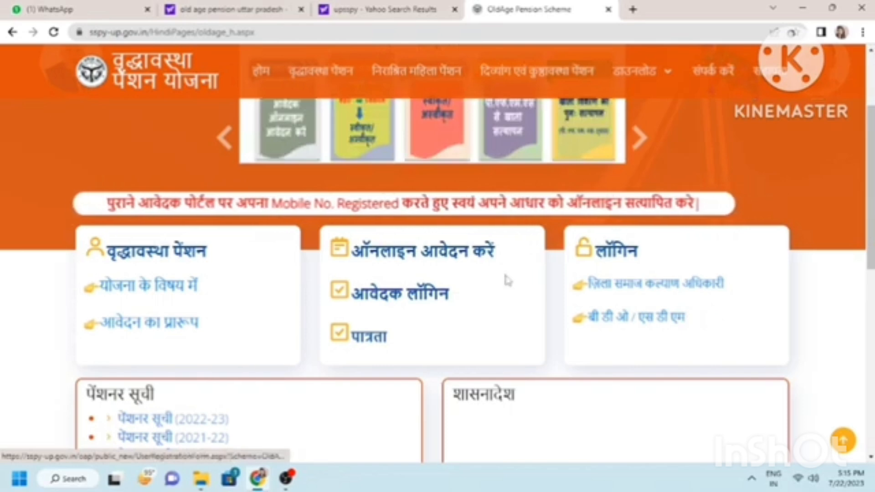
pyautogui.click(373, 346)
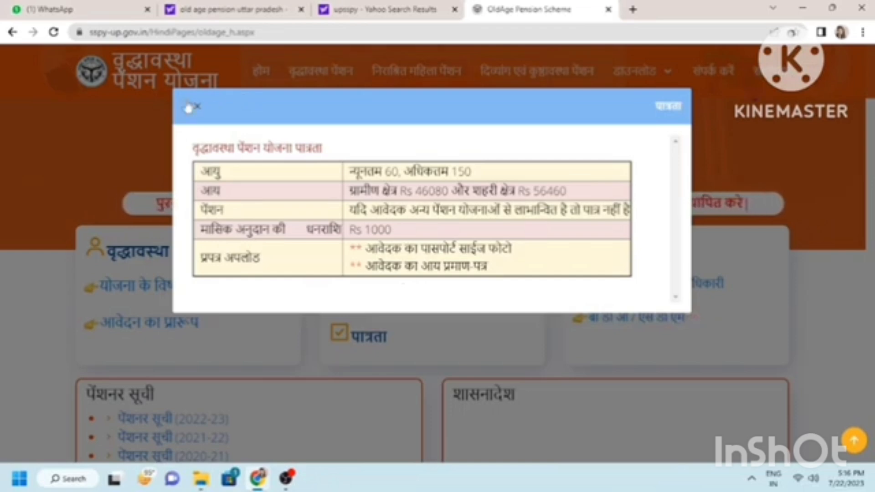
pyautogui.click(198, 106)
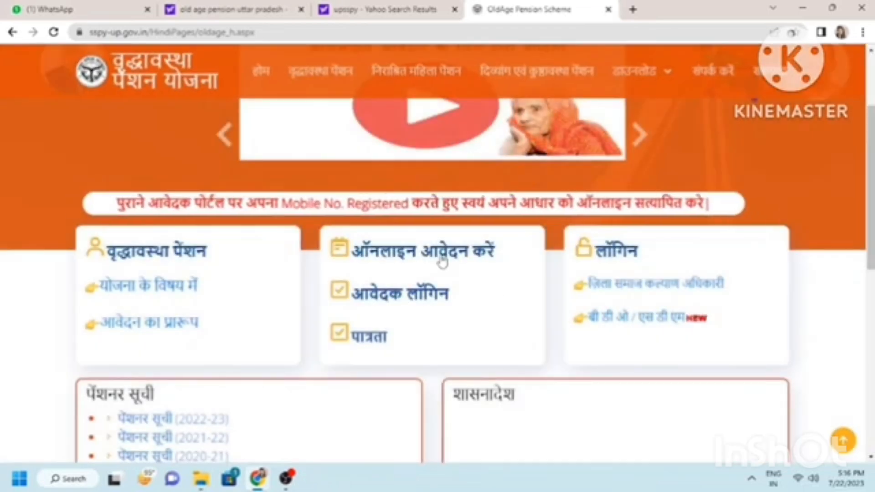
# Step: Start the online old-age pension application, enlarge the page, and choose district FATEHPUR
pyautogui.click(440, 262)
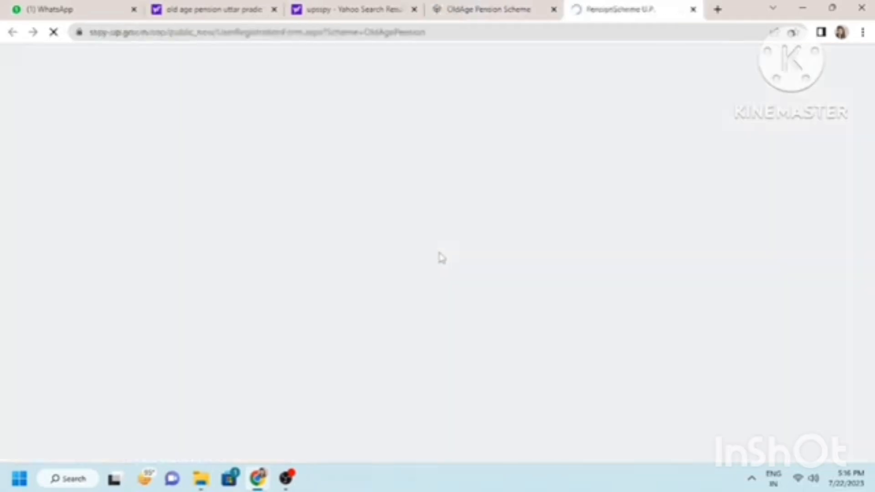
pyautogui.hotkey('ctrl', '+')
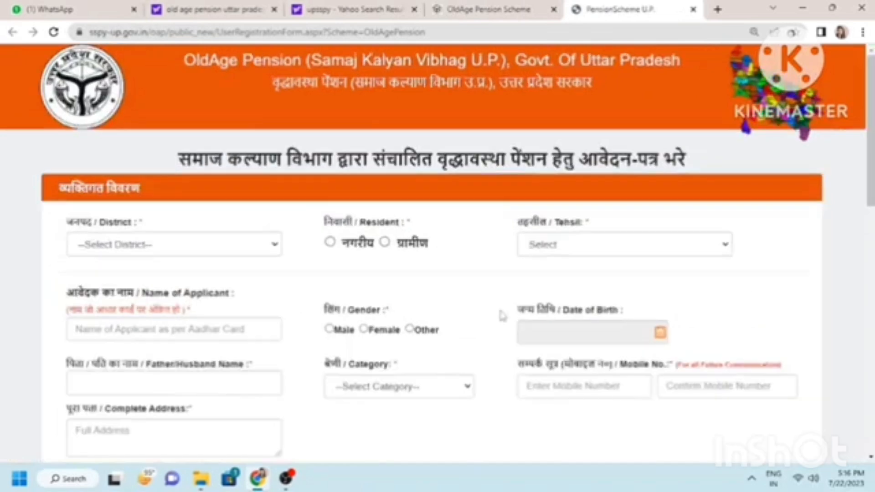
pyautogui.click(209, 242)
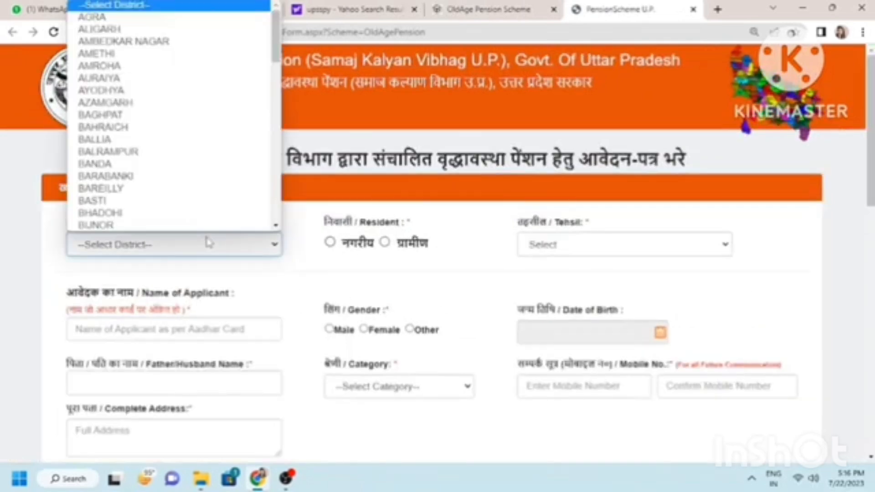
pyautogui.press('f')
pyautogui.press('f')
pyautogui.press('Return')
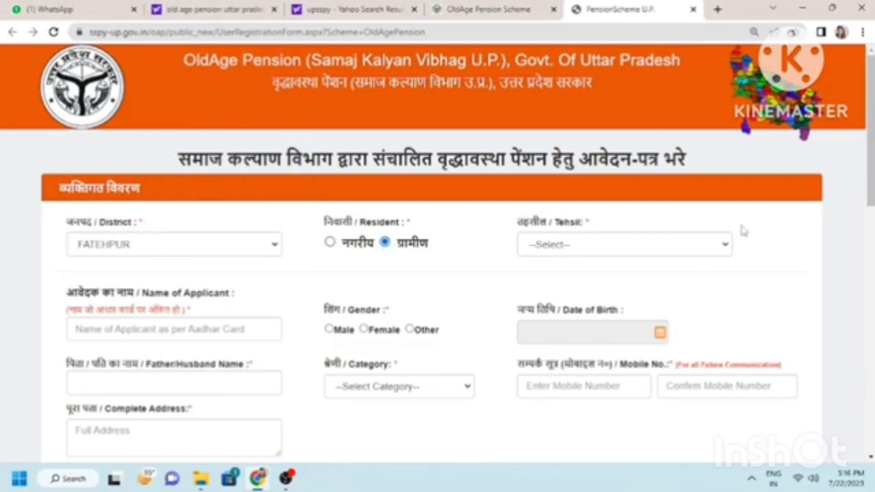
# Step: Set tehsil Bindki, block MALWAN, and gram panchayat and village BHAUPUR
pyautogui.click(625, 245)
pyautogui.click(556, 275)
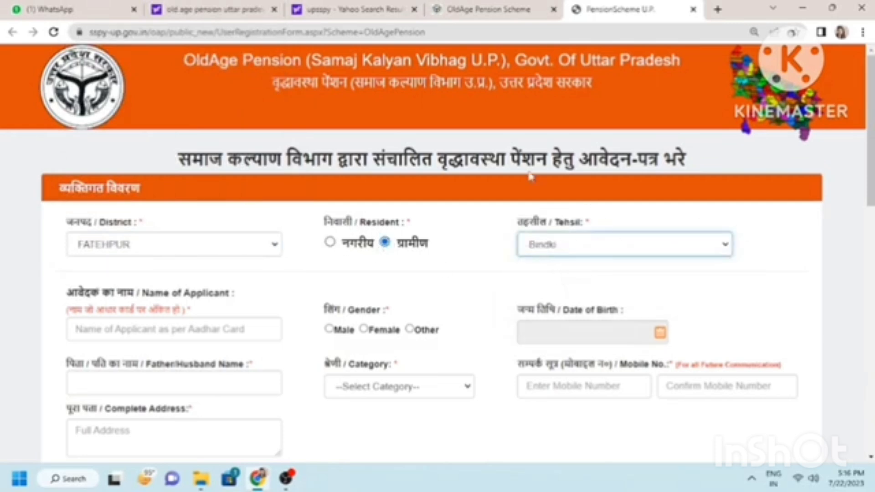
pyautogui.click(156, 306)
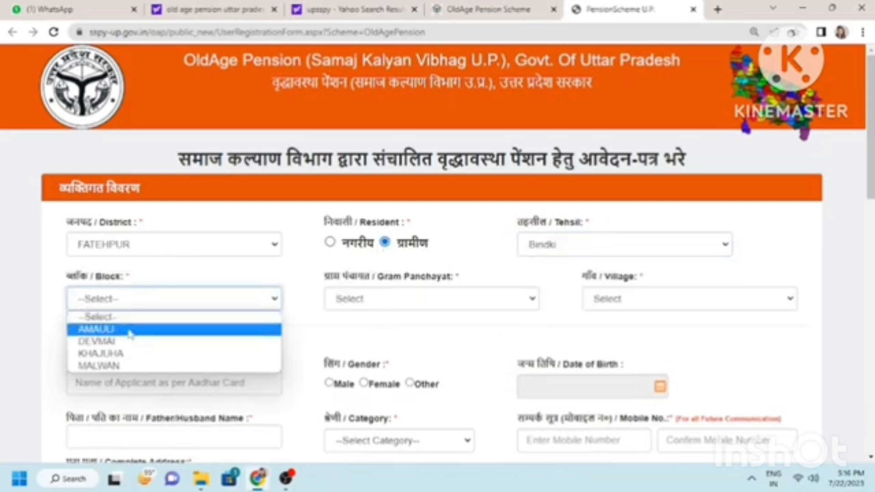
pyautogui.click(136, 364)
pyautogui.click(340, 302)
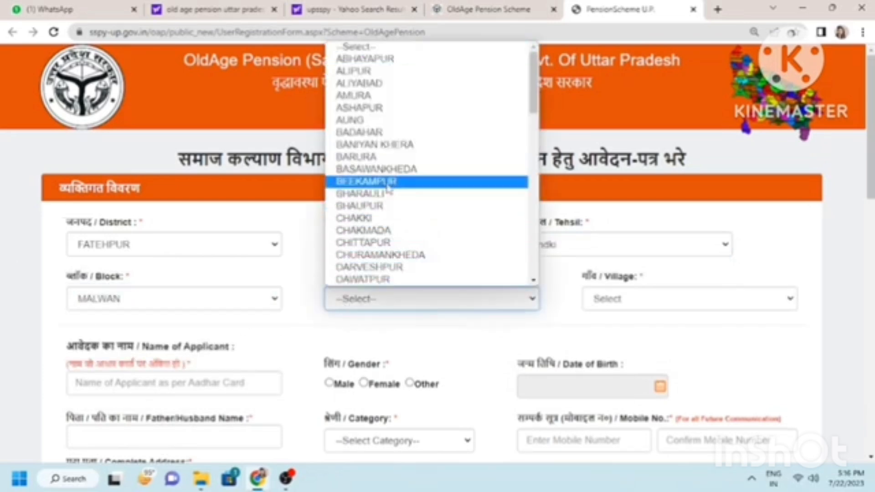
pyautogui.click(392, 207)
pyautogui.click(629, 299)
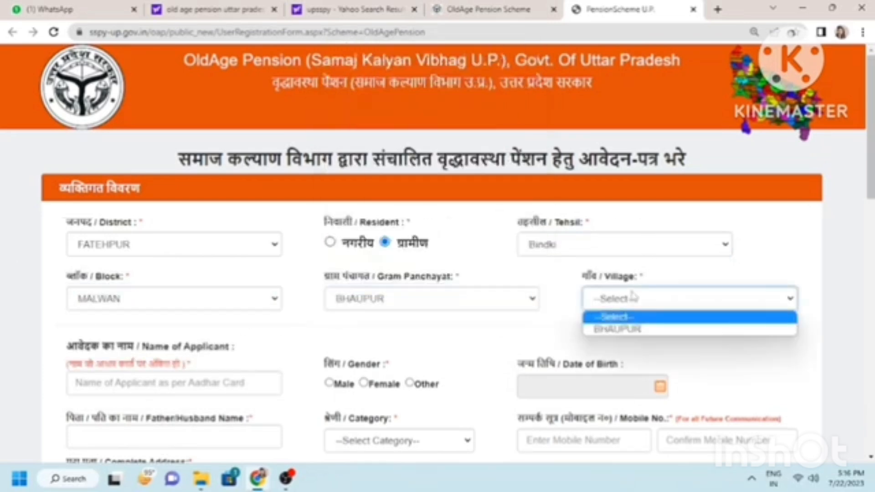
pyautogui.click(620, 325)
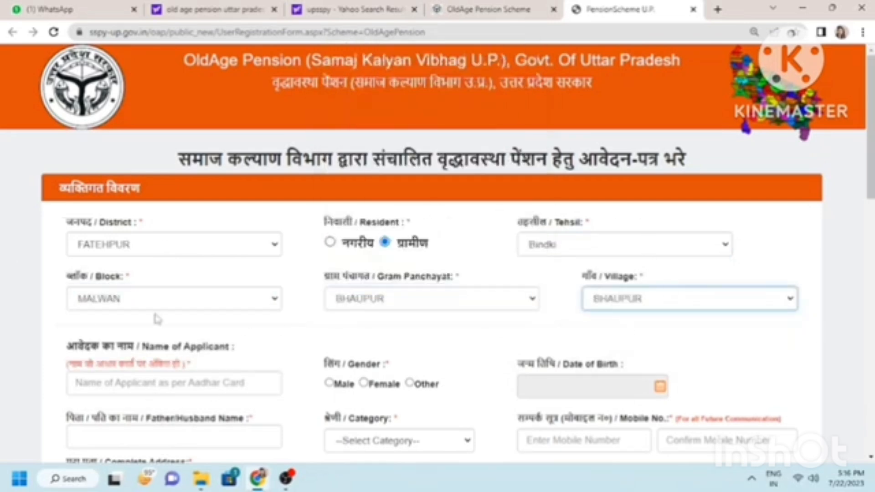
pyautogui.click(244, 384)
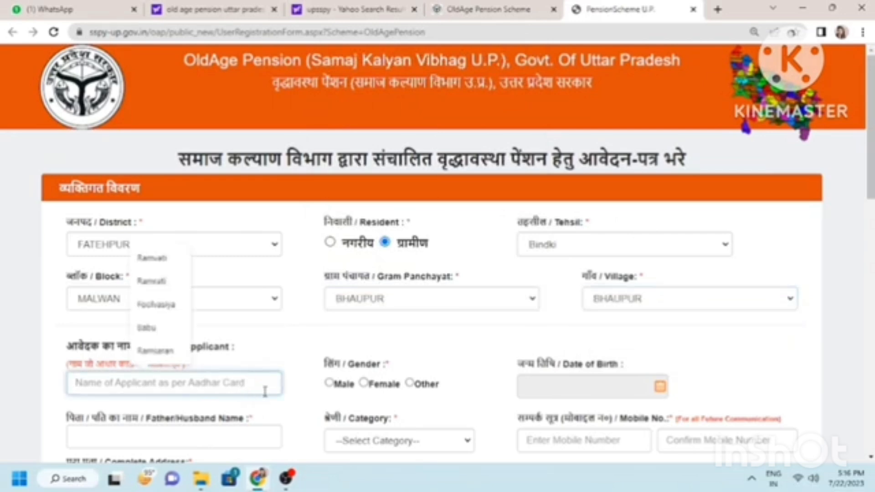
# Step: Enter the applicant's name and set the gender to Female
pyautogui.click(294, 338)
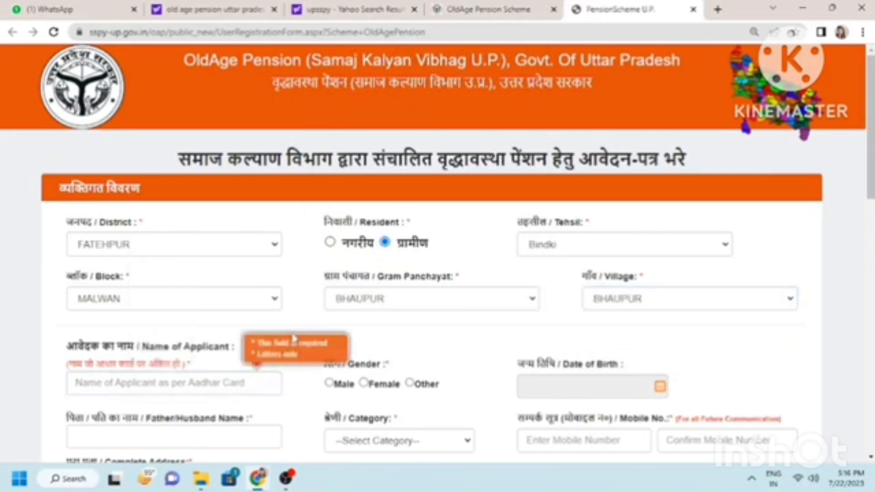
pyautogui.click(250, 376)
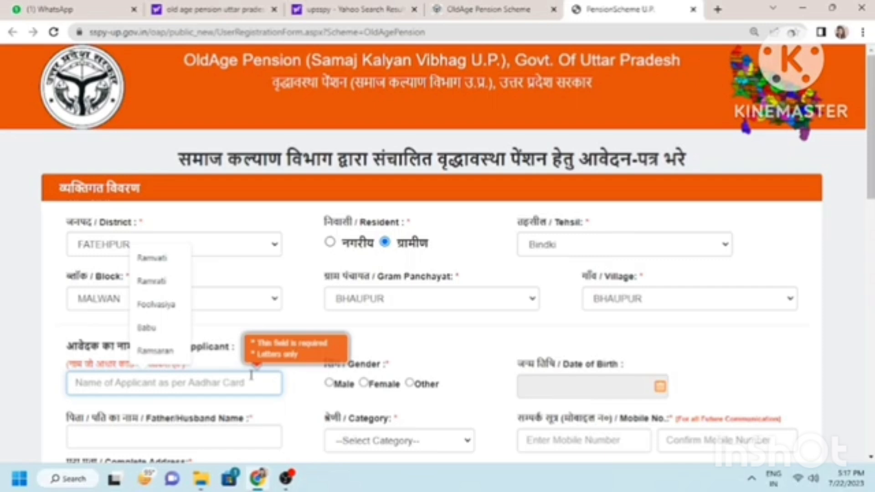
pyautogui.write('su')
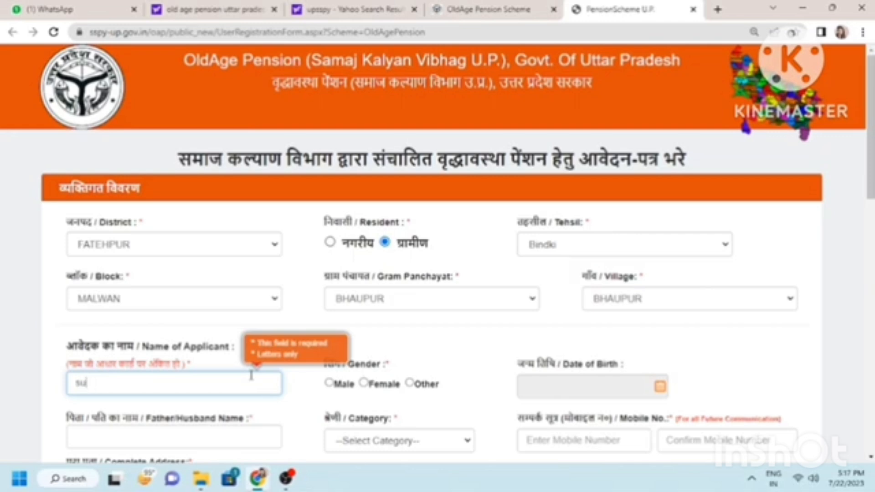
pyautogui.press('BackSpace')
pyautogui.press('BackSpace')
pyautogui.write('SU')
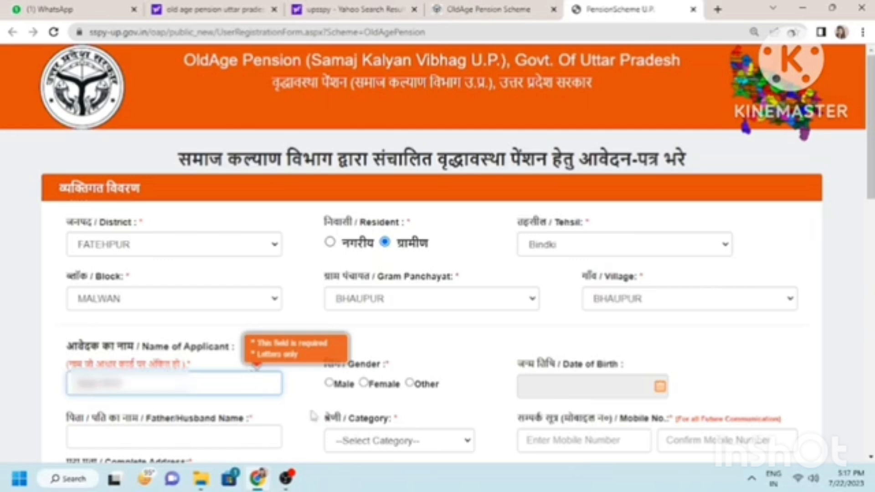
pyautogui.click(364, 383)
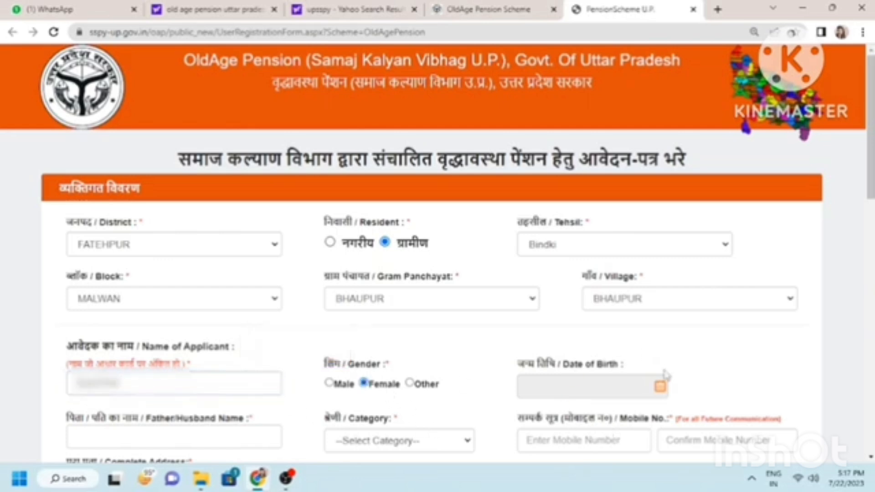
pyautogui.click(660, 388)
pyautogui.click(684, 279)
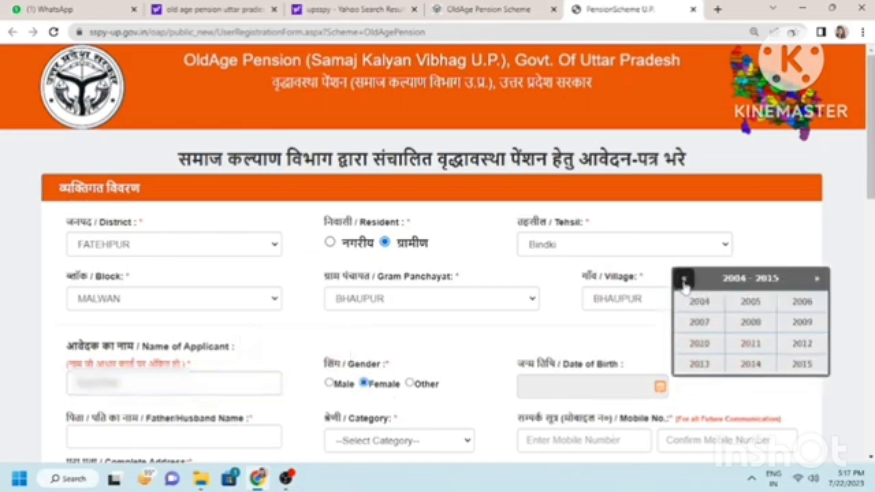
pyautogui.click(684, 279)
pyautogui.click(683, 279)
pyautogui.click(683, 279)
pyautogui.click(684, 280)
pyautogui.click(684, 280)
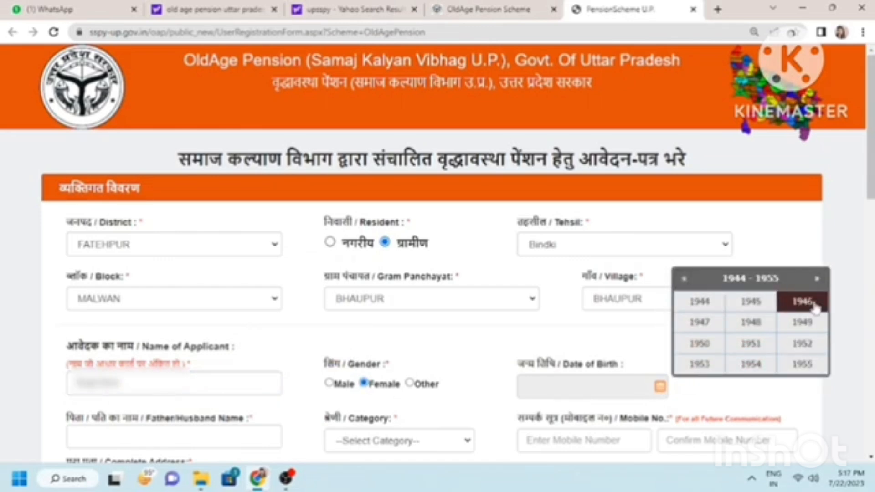
pyautogui.click(750, 323)
pyautogui.click(802, 343)
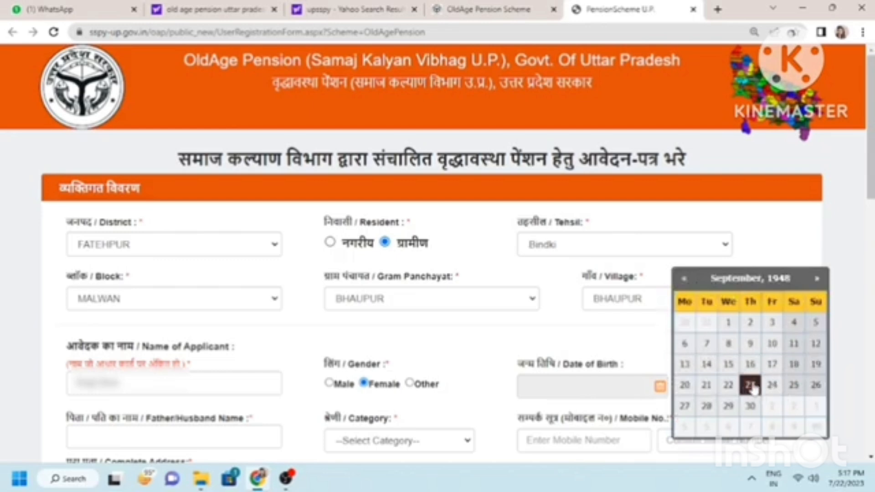
pyautogui.click(707, 386)
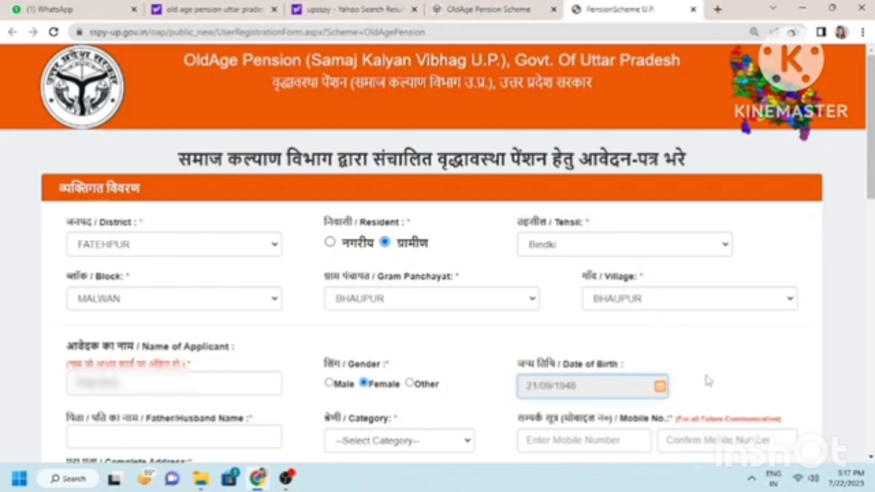
# Step: Enter the father/husband name and choose OBC as the category
pyautogui.scroll(-1, 309, 396)
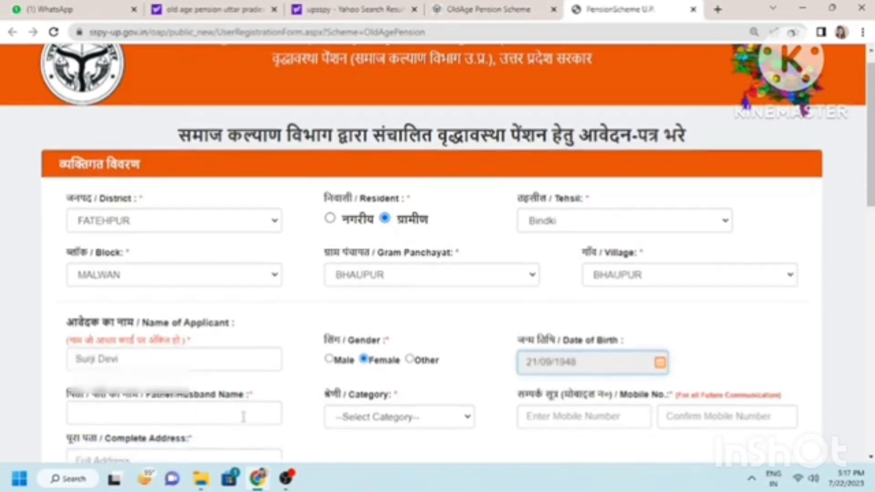
pyautogui.click(211, 370)
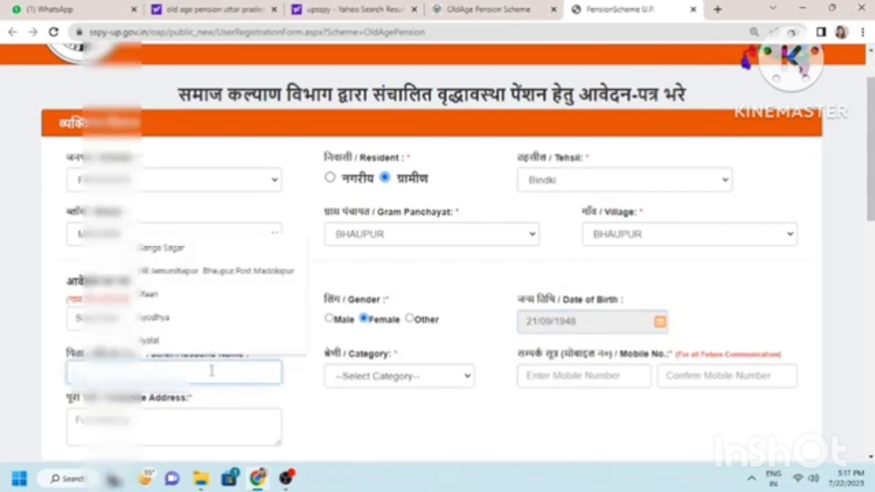
pyautogui.write('S')
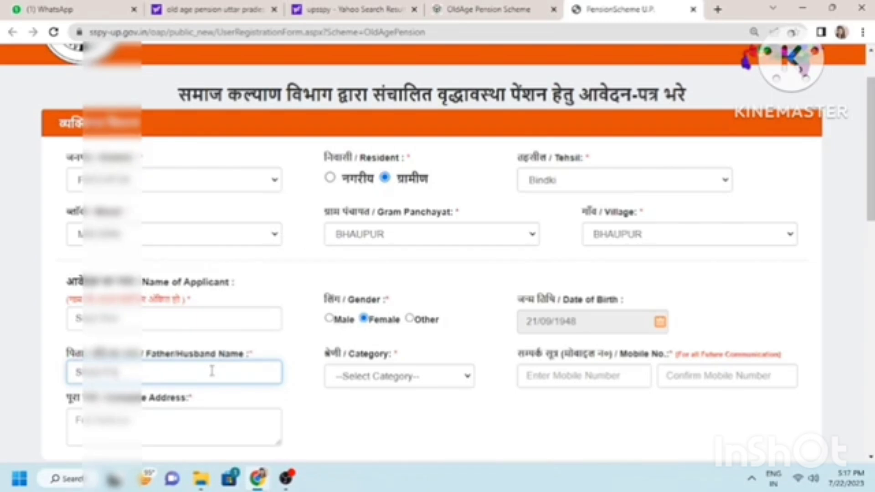
pyautogui.click(415, 367)
pyautogui.click(360, 430)
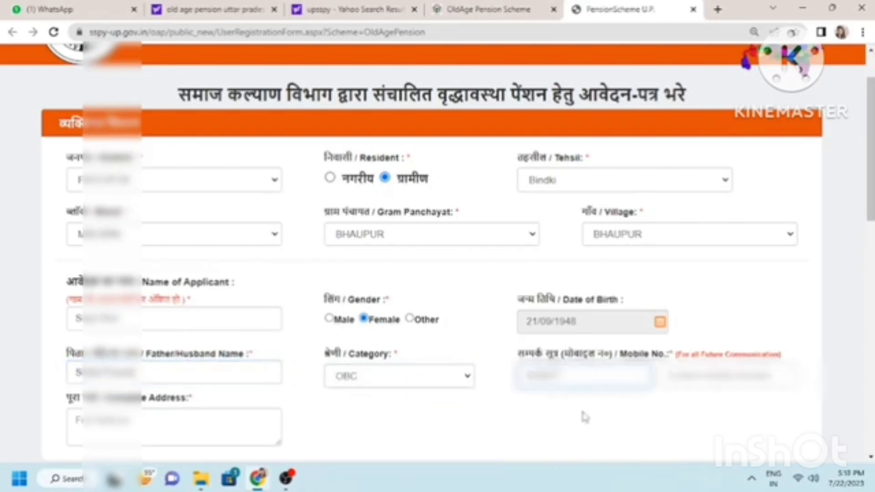
# Step: Enter and confirm the mobile number, then fill in the complete address
pyautogui.write('79810')
pyautogui.click(689, 383)
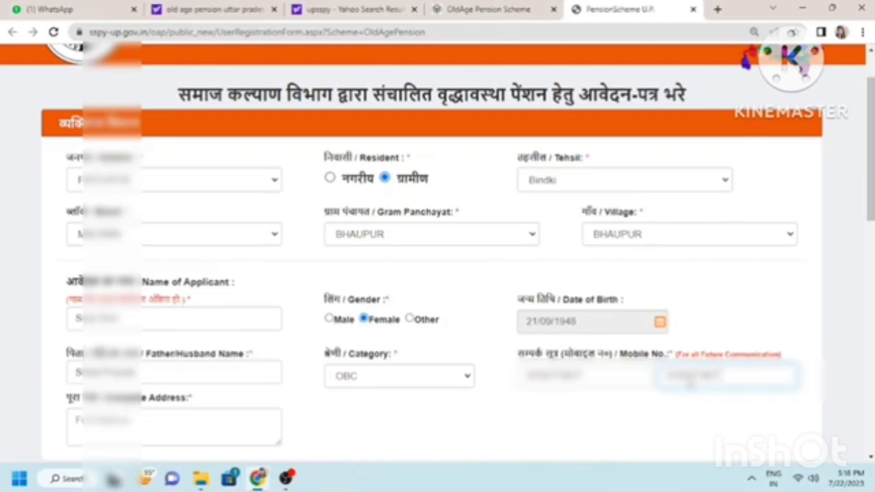
pyautogui.click(194, 424)
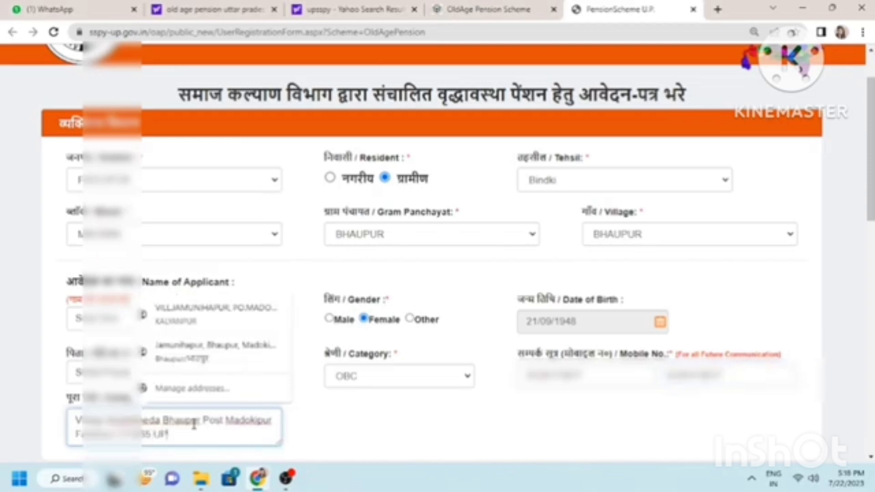
# Step: Choose BANK OF INDIA as the bank and CHAUDAGRA as the branch
pyautogui.scroll(-5, 357, 413)
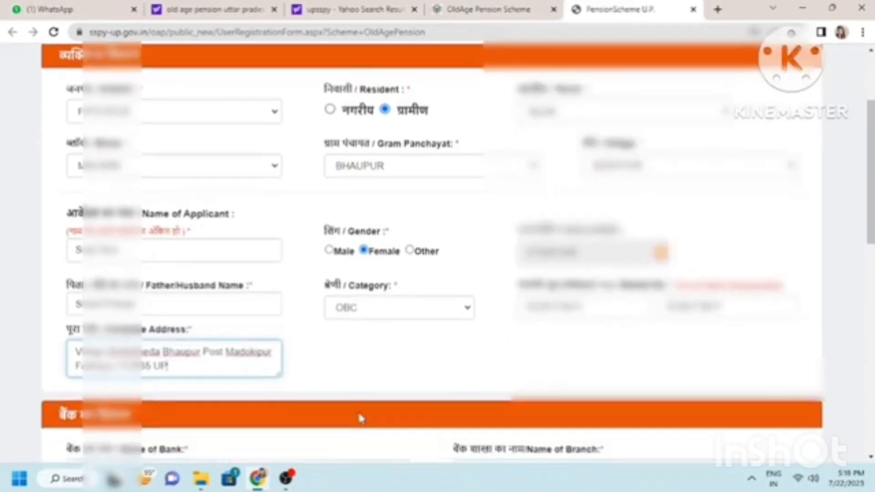
pyautogui.scroll(-3, 370, 410)
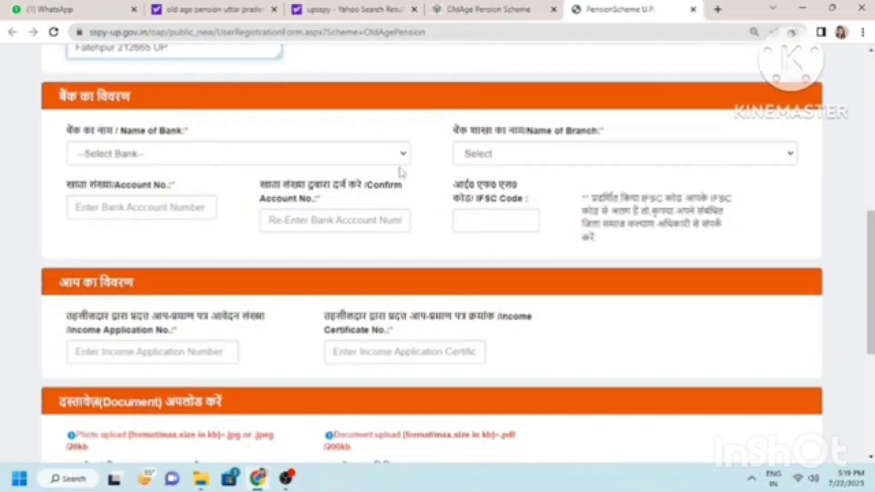
pyautogui.click(362, 156)
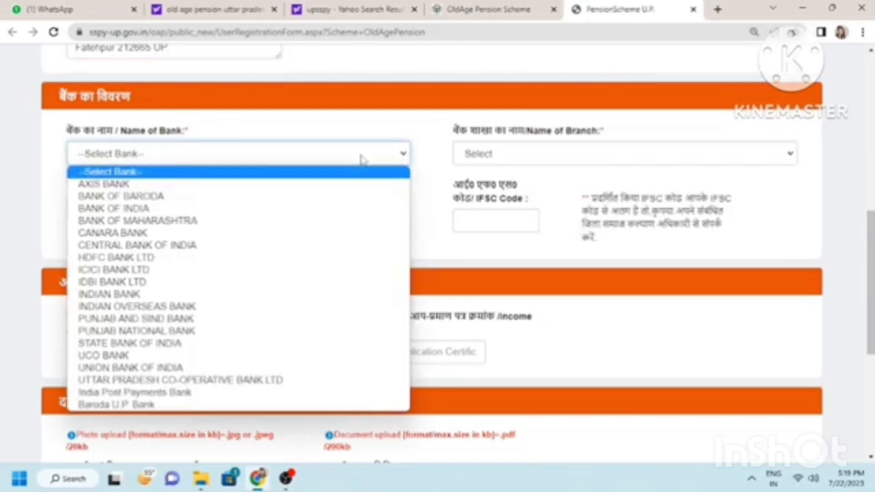
pyautogui.press('Down')
pyautogui.press('Down')
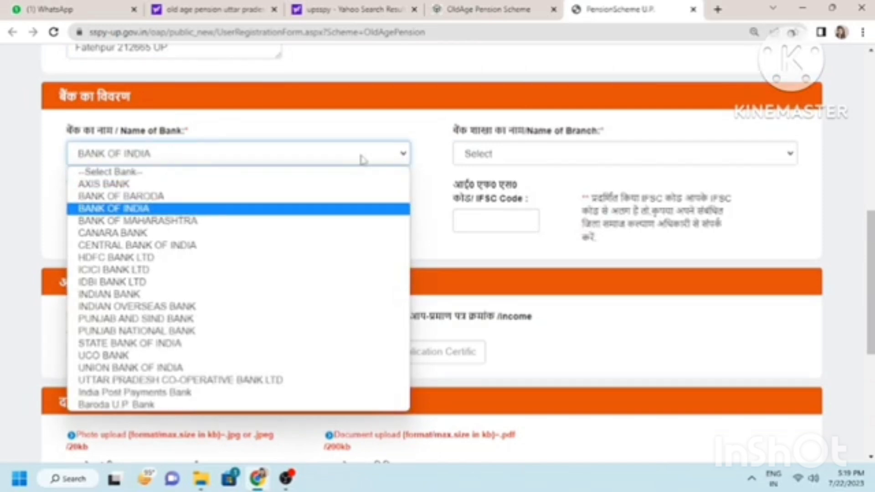
pyautogui.press('Return')
pyautogui.click(494, 159)
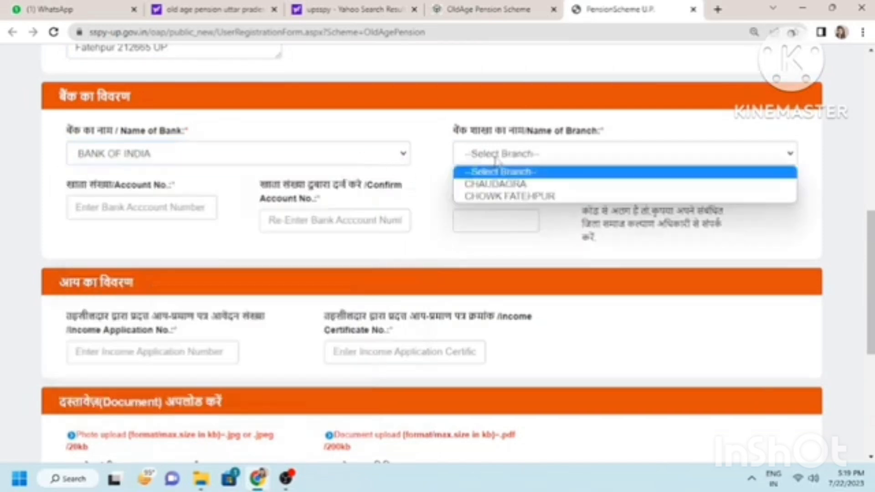
pyautogui.click(529, 185)
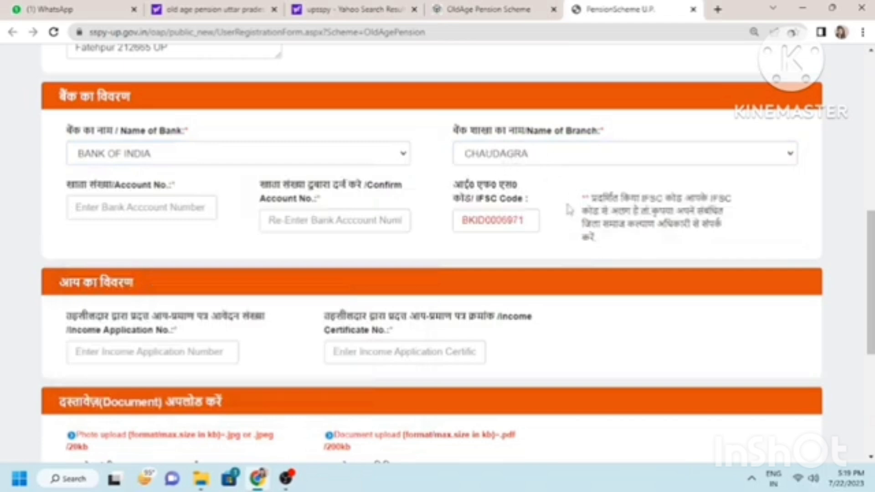
# Step: Enter the bank account number and re-enter it to confirm
pyautogui.click(134, 211)
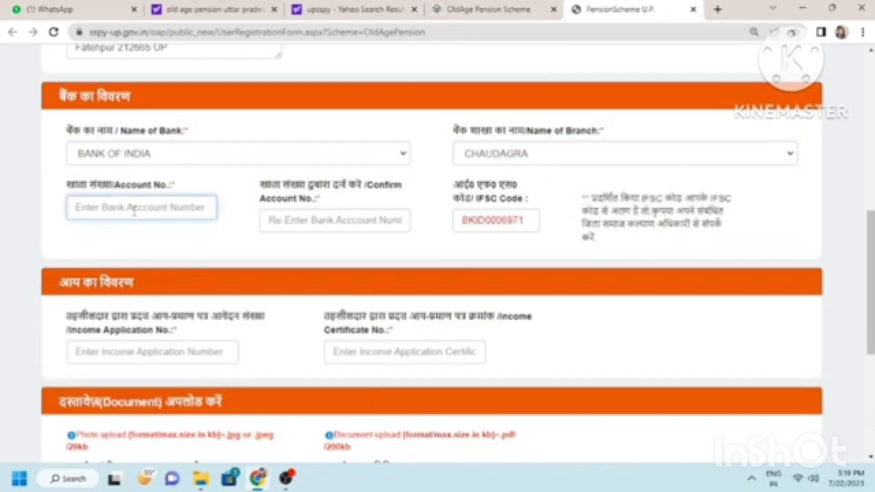
pyautogui.write('69')
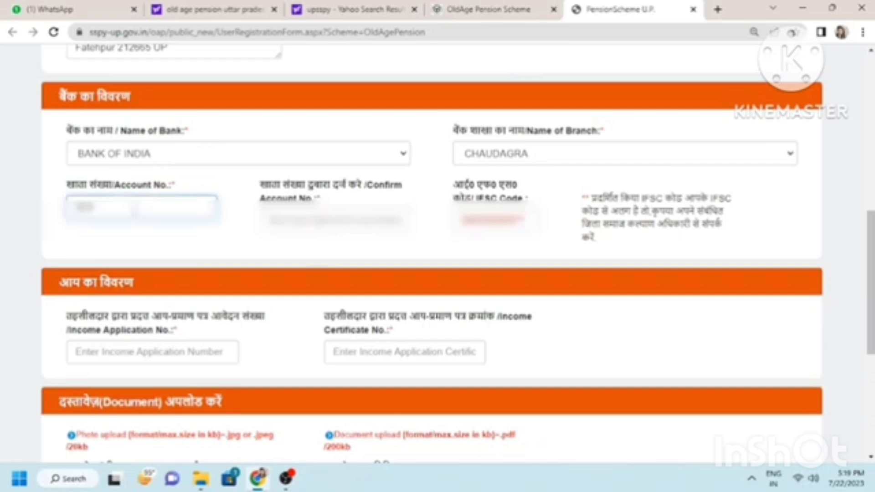
pyautogui.write('???????????')
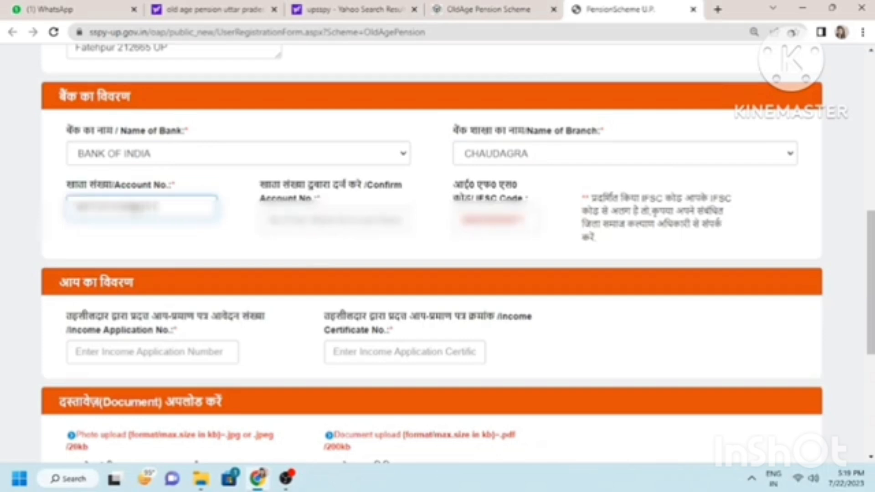
pyautogui.click(280, 223)
pyautogui.write('??????????')
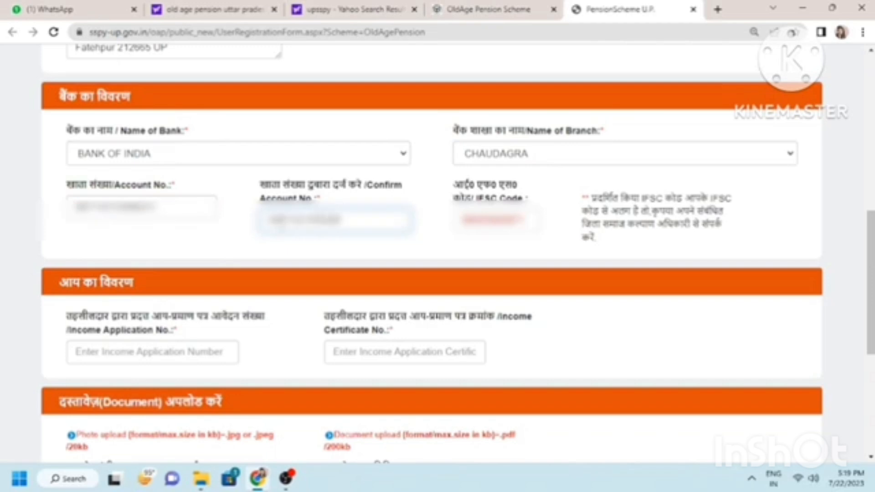
pyautogui.write('???')
# Step: Enter the income certificate application number and the income certificate number
pyautogui.scroll(-4, 348, 285)
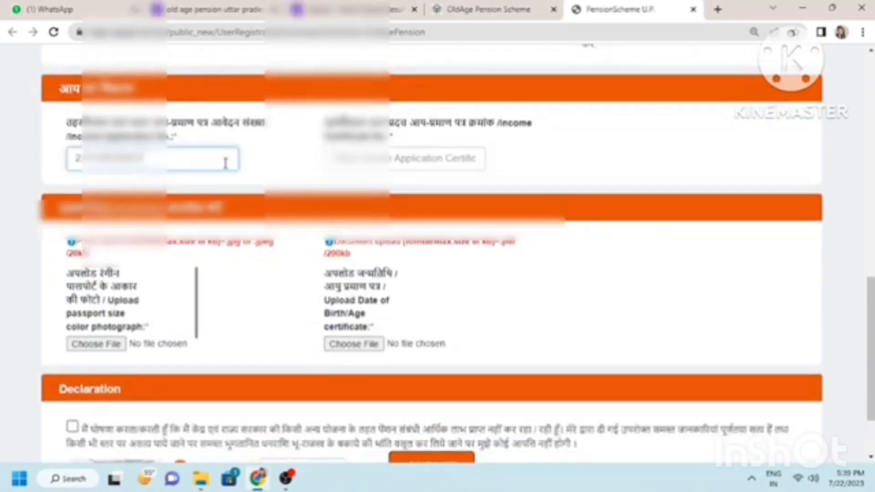
pyautogui.write('??')
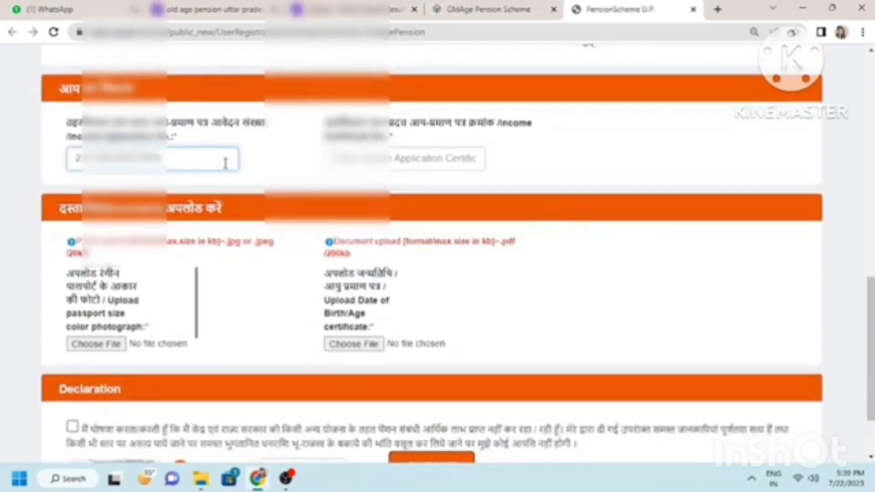
pyautogui.click(365, 166)
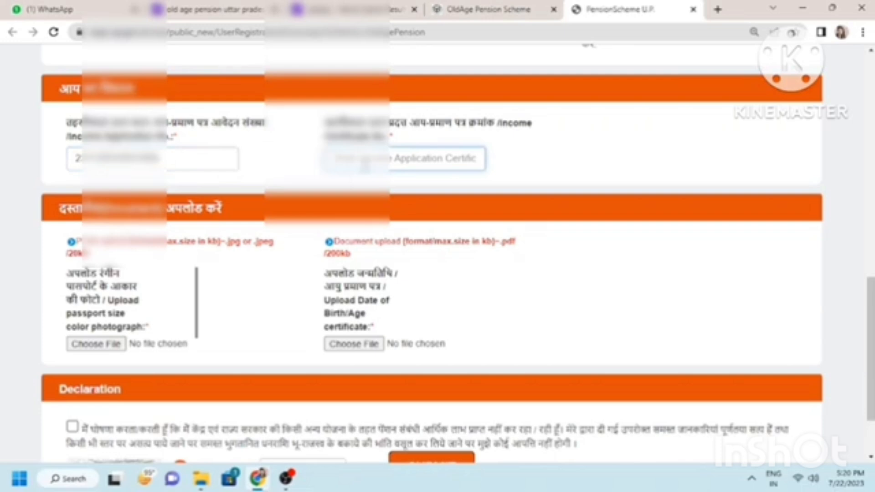
pyautogui.write('??????????')
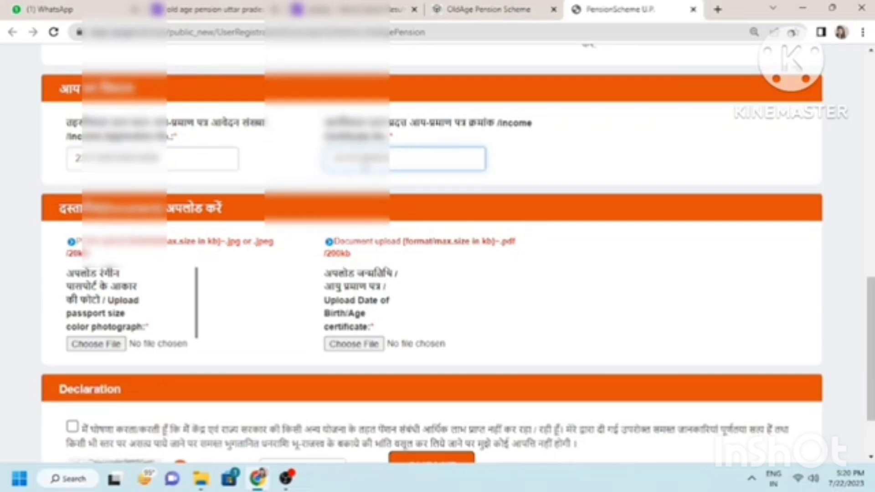
pyautogui.write('33')
pyautogui.scroll(1, 364, 167)
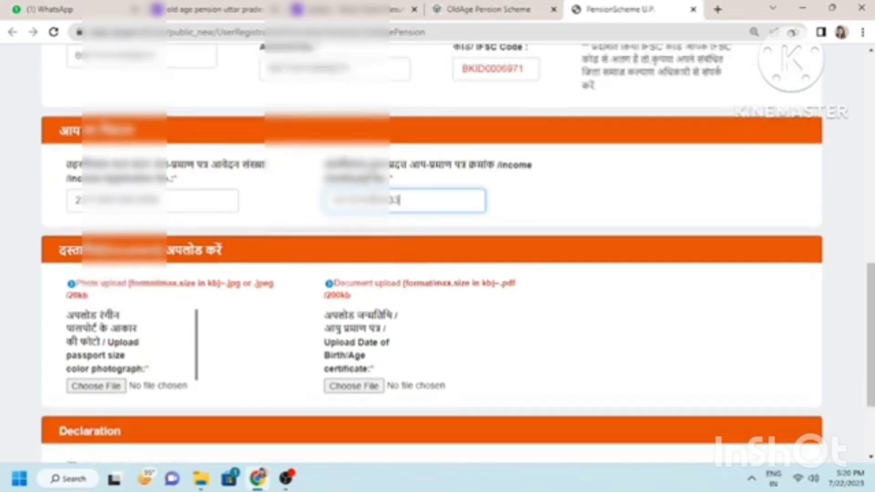
pyautogui.scroll(-3, 421, 149)
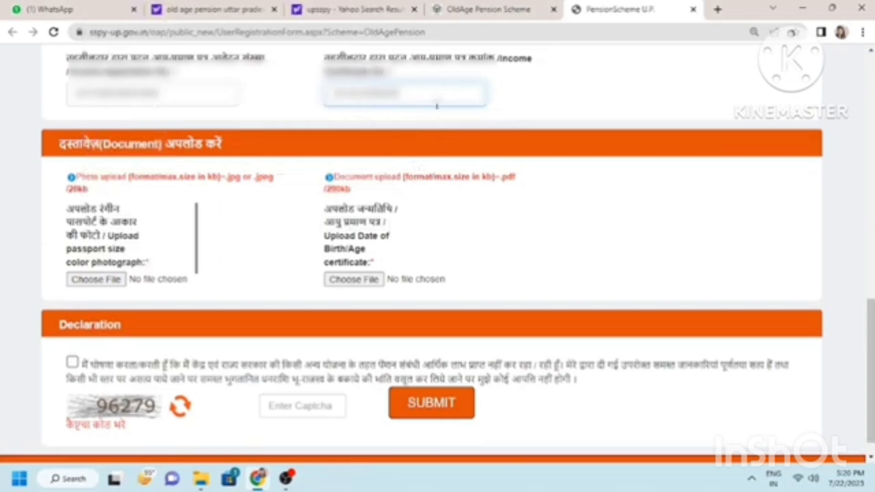
pyautogui.click(577, 187)
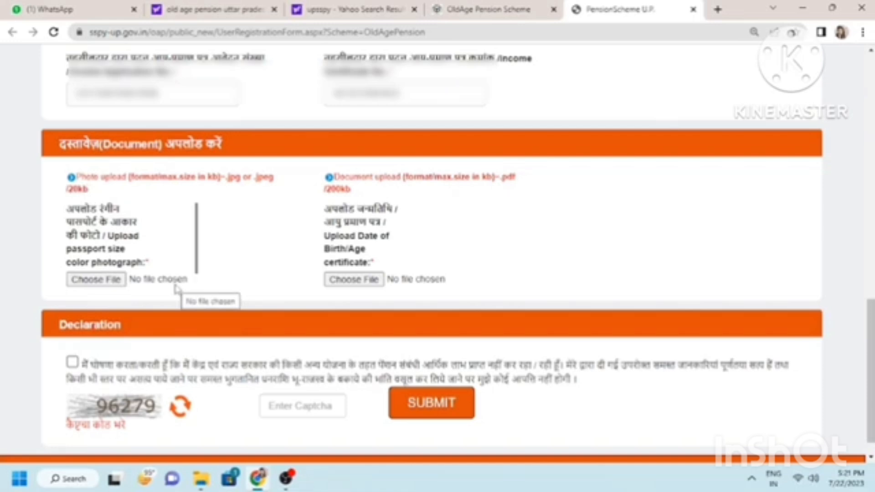
# Step: Upload the applicant's passport photo JPG
pyautogui.click(121, 280)
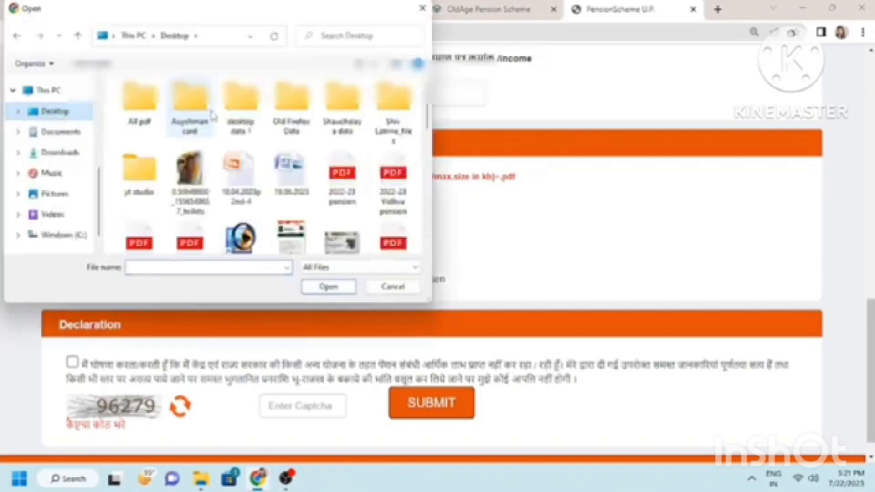
pyautogui.scroll(-10, 211, 114)
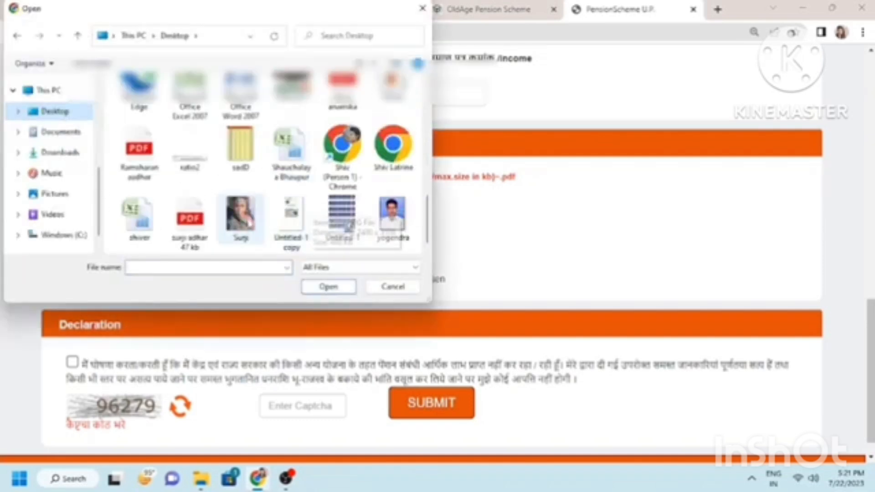
pyautogui.click(250, 223)
pyautogui.click(332, 288)
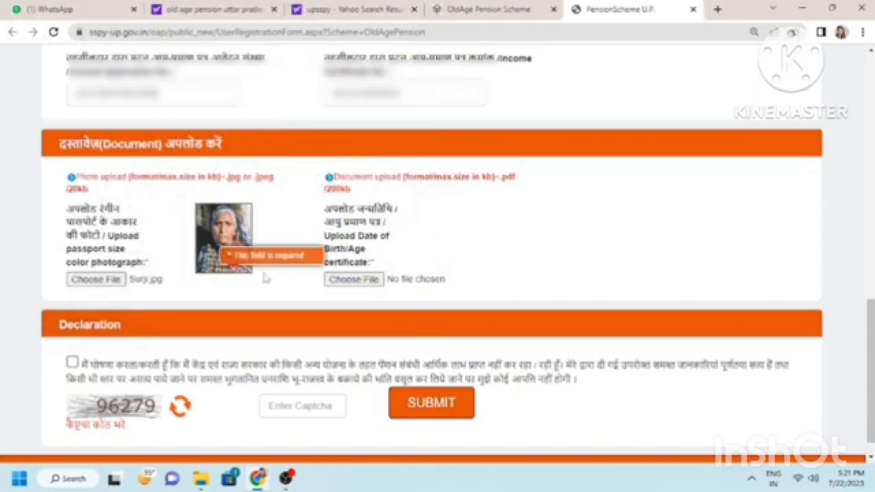
# Step: Attach the applicant's Aadhaar PDF as the age-proof certificate
pyautogui.click(359, 280)
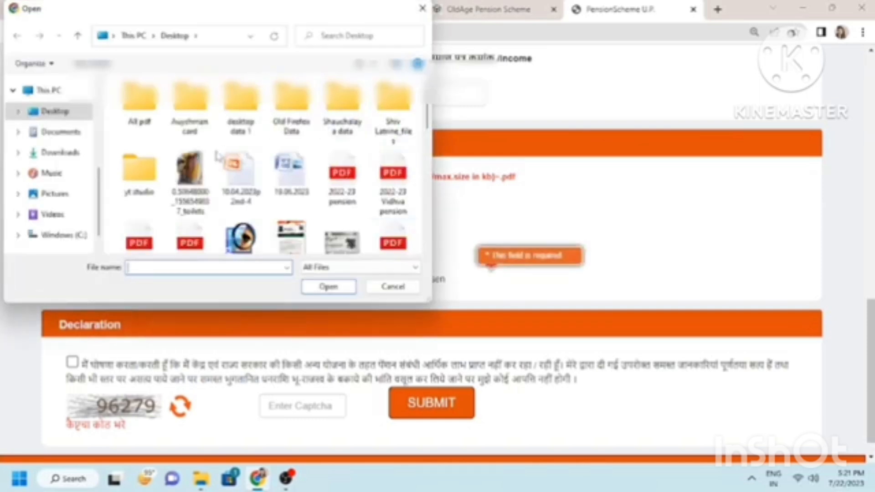
pyautogui.scroll(-5, 301, 214)
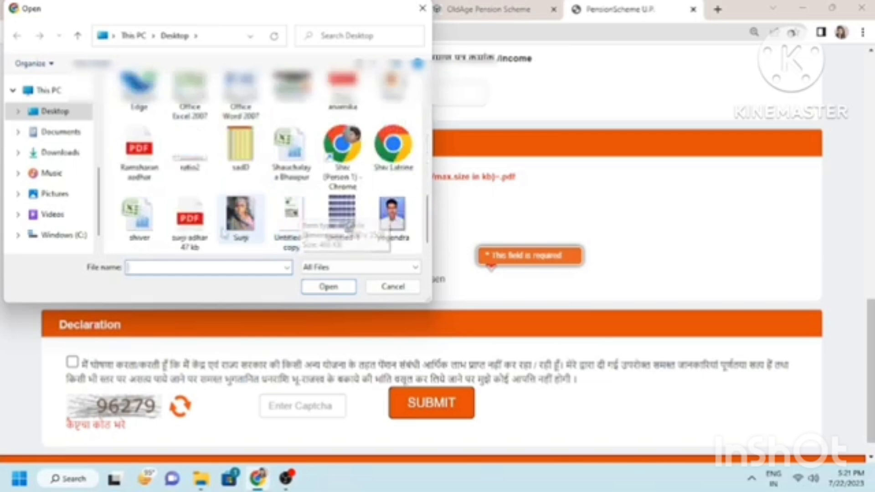
pyautogui.click(192, 220)
pyautogui.click(328, 286)
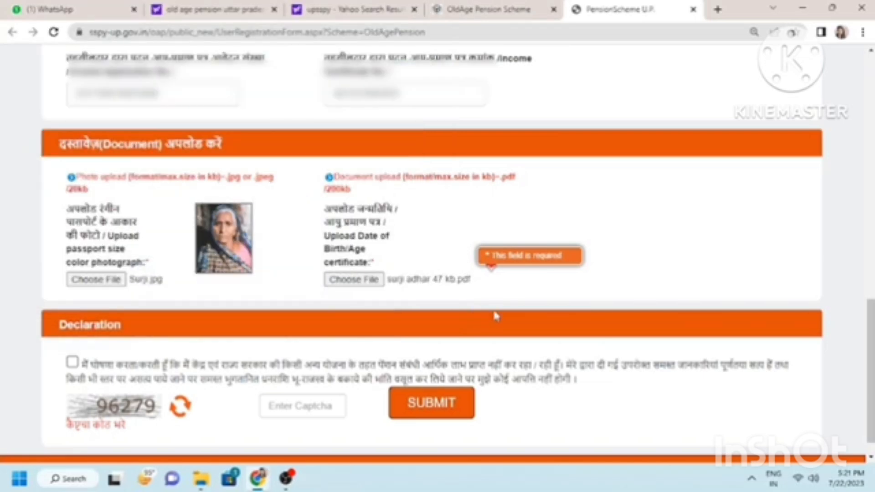
pyautogui.scroll(-1, 546, 297)
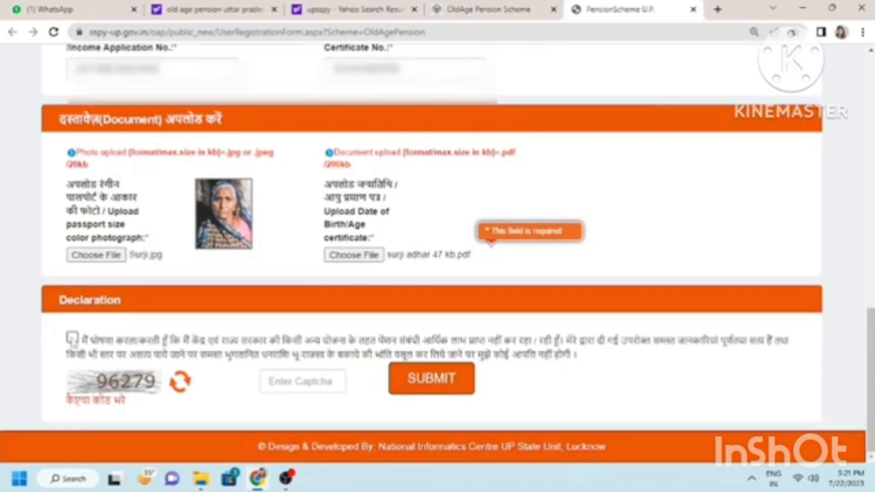
# Step: Accept the declaration, enter the captcha code and submit the registration form
pyautogui.click(72, 340)
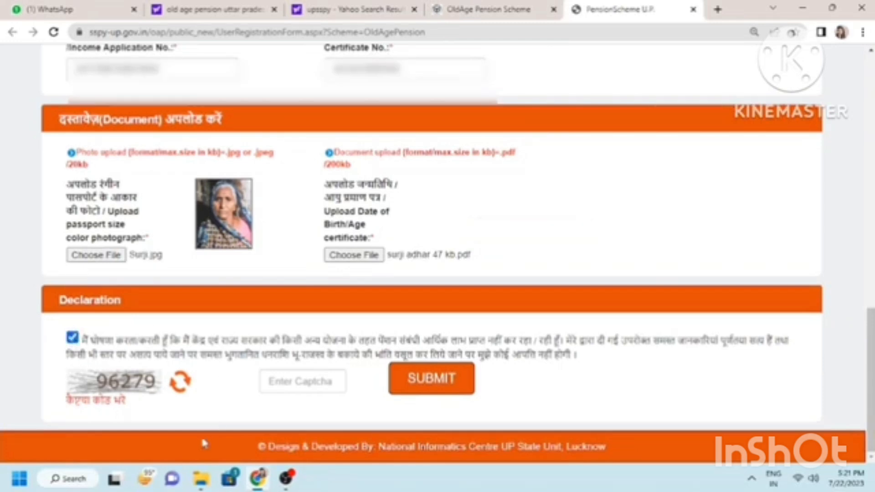
pyautogui.click(306, 386)
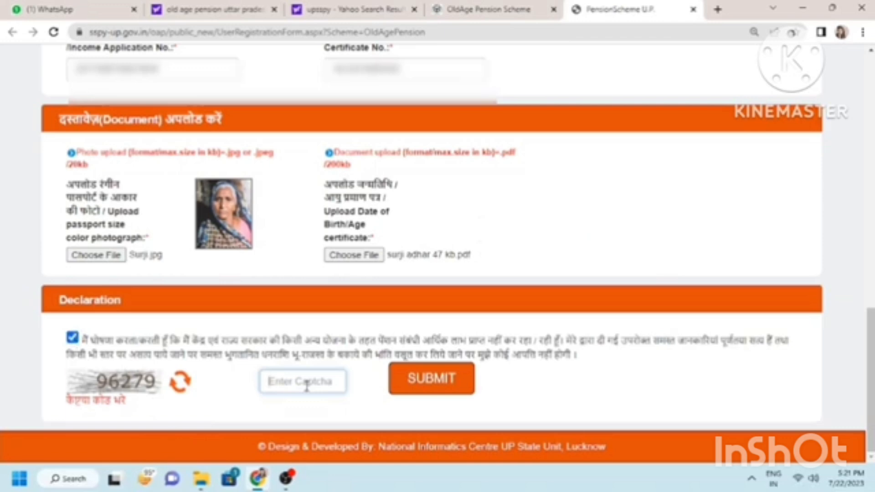
pyautogui.write('96279')
pyautogui.click(431, 385)
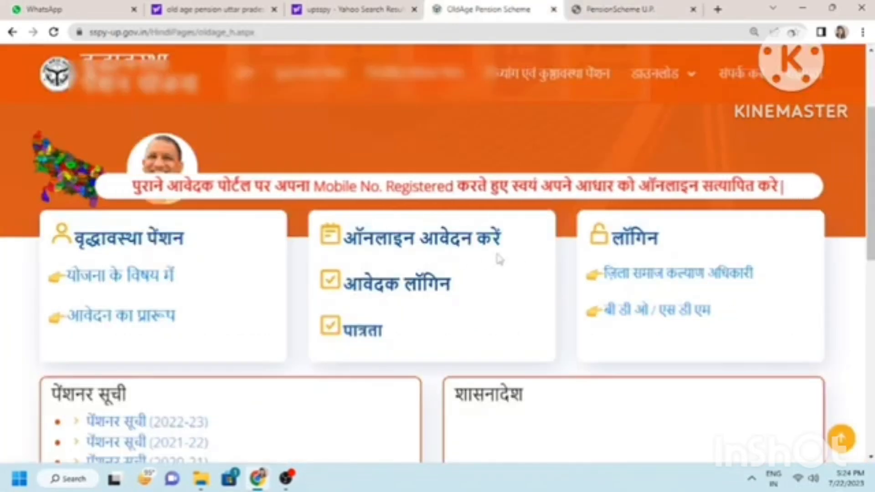
# Step: On the applicant login page, choose OldAge Pension and enter the registration ID and registered mobile number
pyautogui.scroll(5, 498, 255)
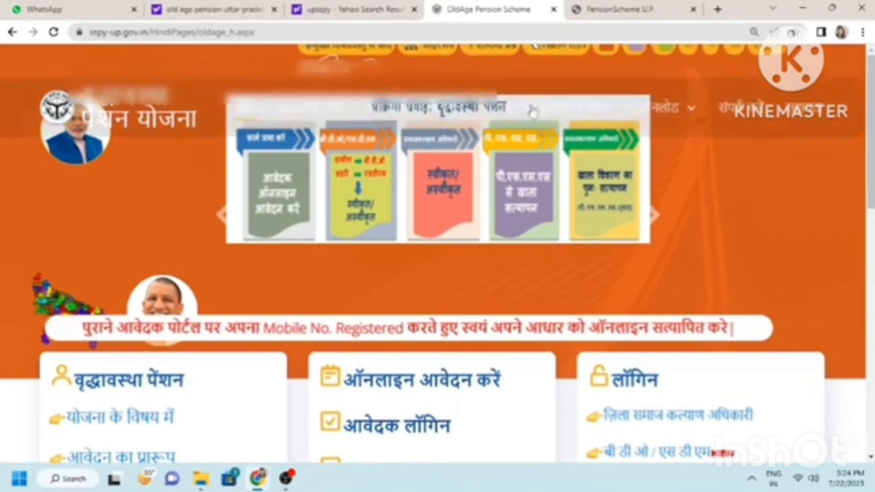
pyautogui.scroll(-5, 838, 192)
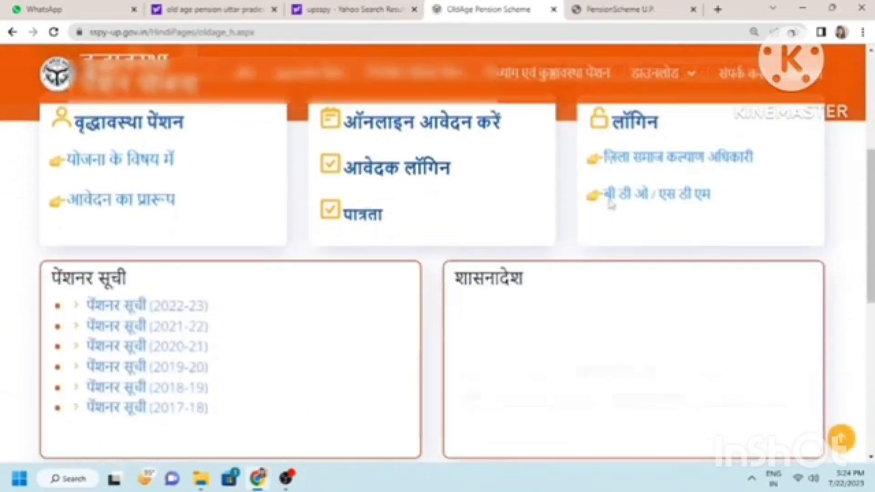
pyautogui.scroll(4, 611, 205)
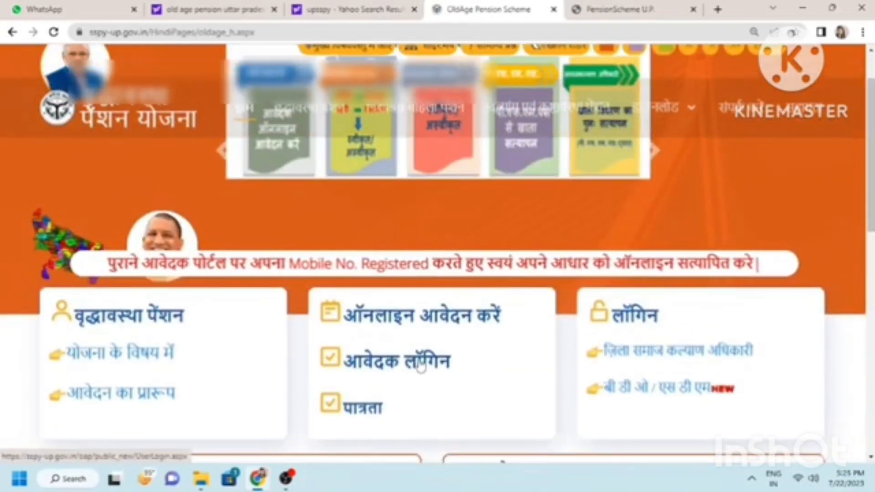
pyautogui.click(421, 367)
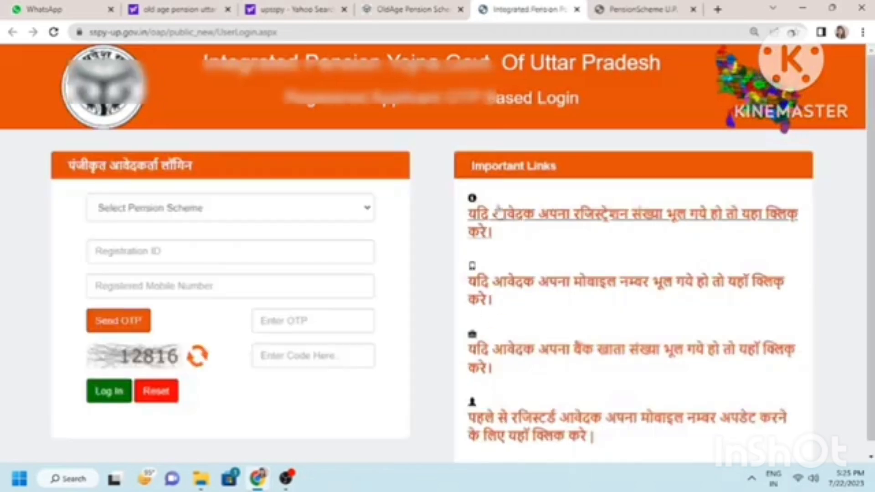
pyautogui.click(318, 216)
pyautogui.click(137, 240)
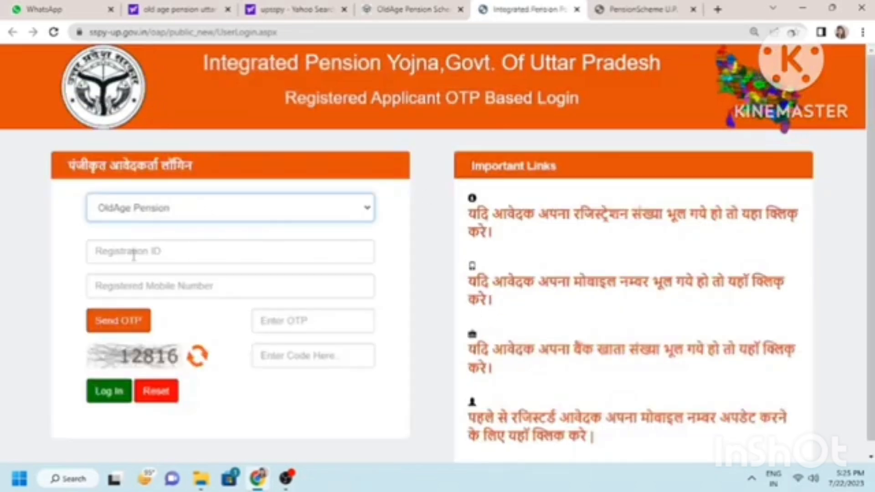
pyautogui.click(133, 255)
pyautogui.write('31')
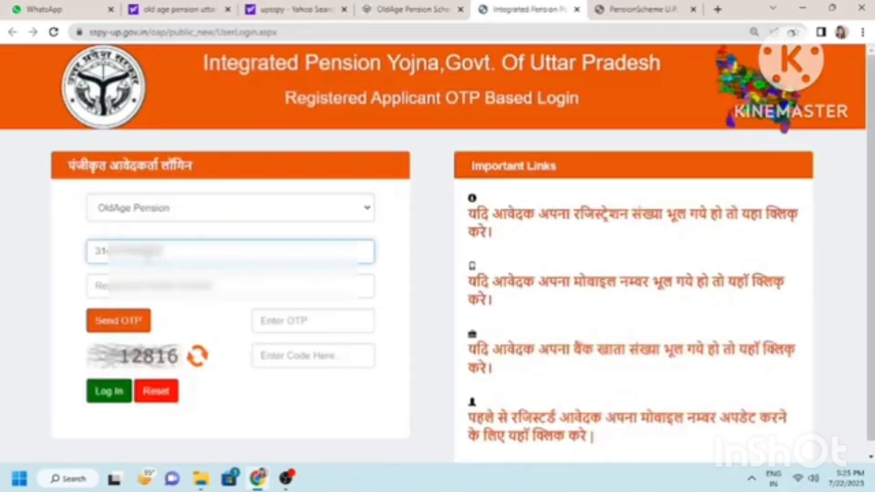
pyautogui.click(222, 269)
pyautogui.click(206, 286)
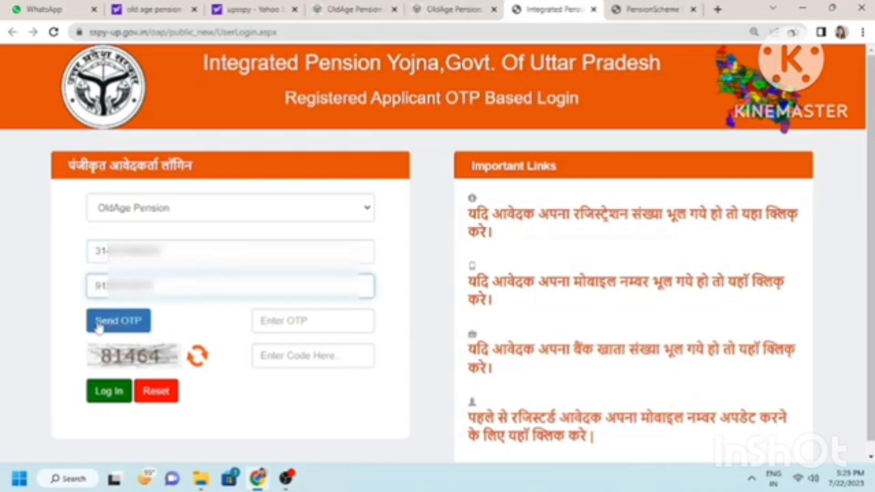
# Step: Request the OTP, enter the received code, and log in to the applicant dashboard
pyautogui.click(99, 326)
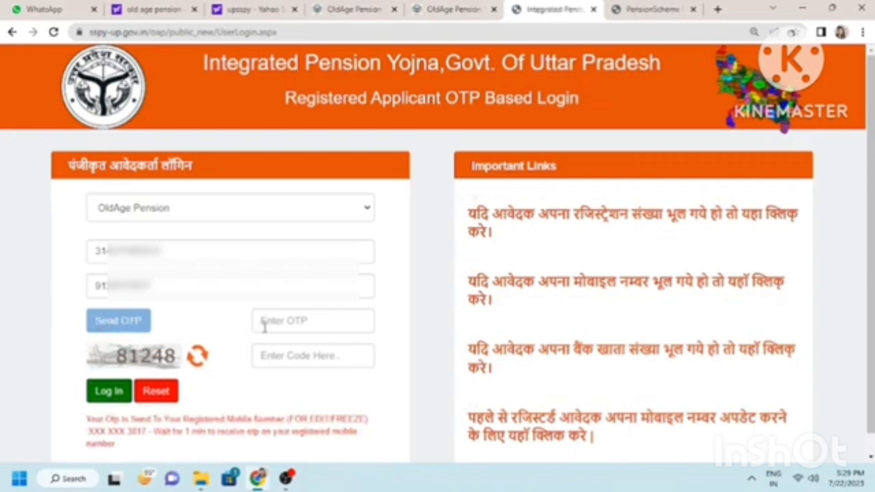
pyautogui.click(319, 322)
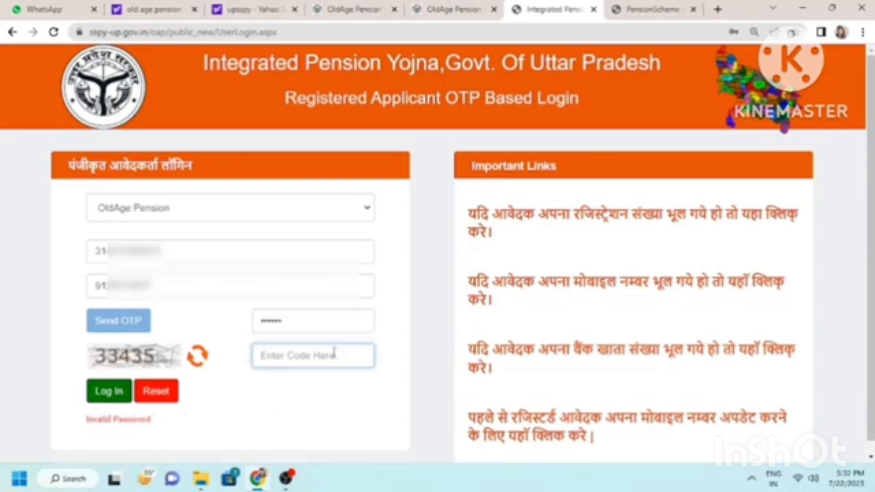
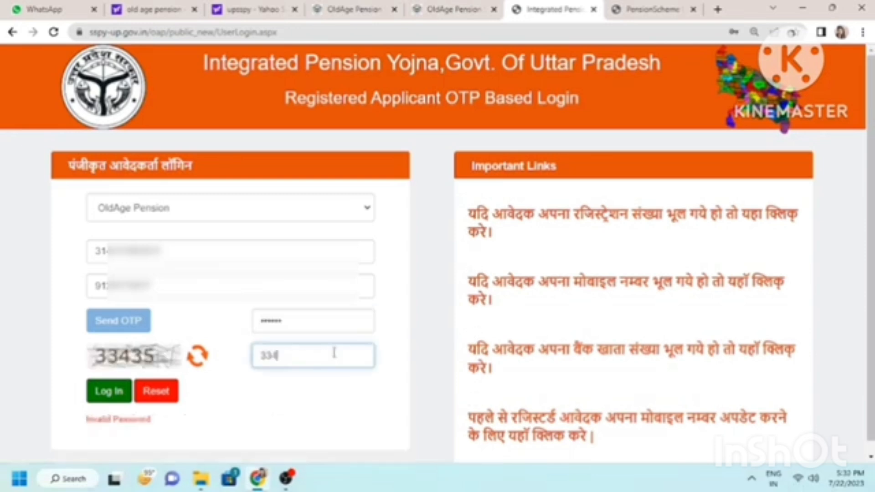
pyautogui.click(101, 395)
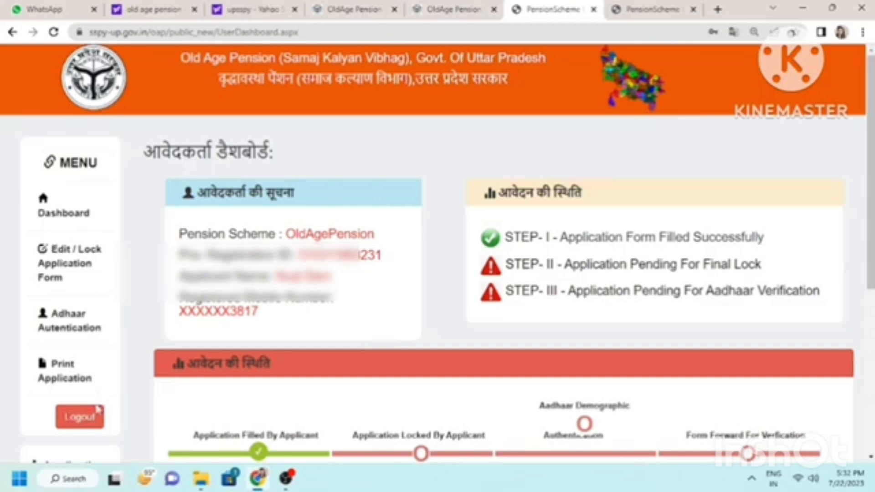
pyautogui.scroll(-4, 557, 328)
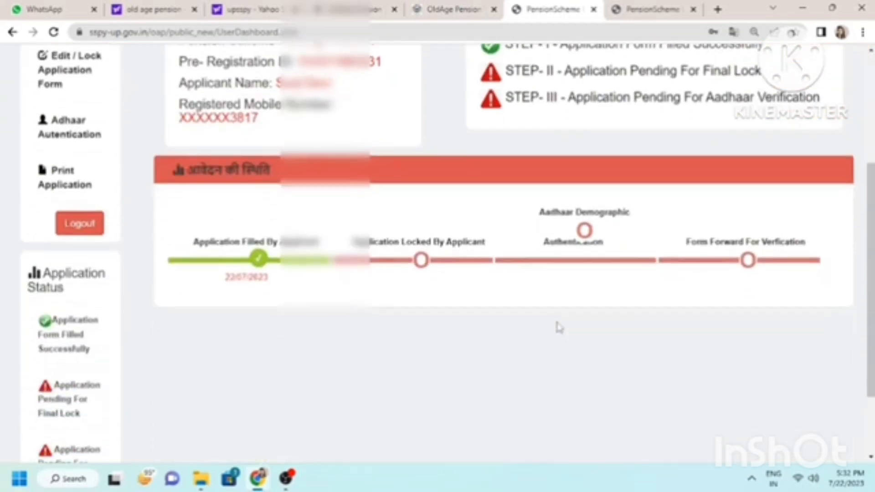
pyautogui.scroll(3, 559, 325)
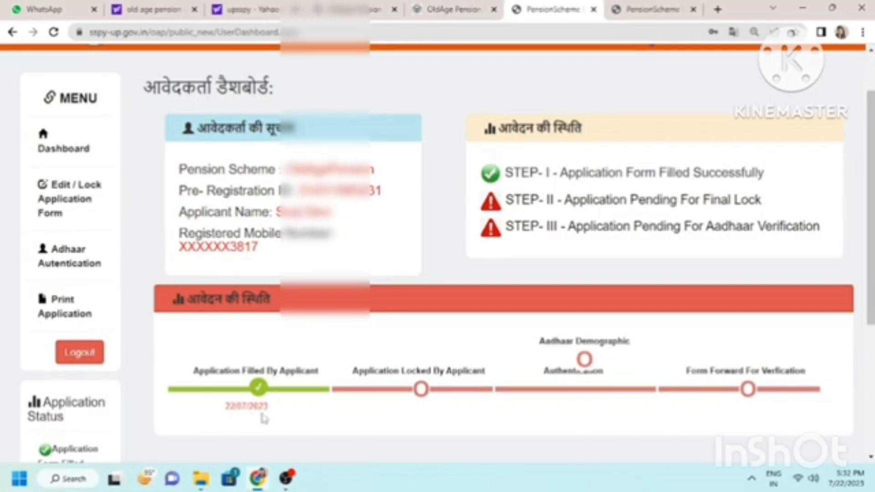
# Step: Open the STEP-II application form and scroll down to the declaration section
pyautogui.click(522, 208)
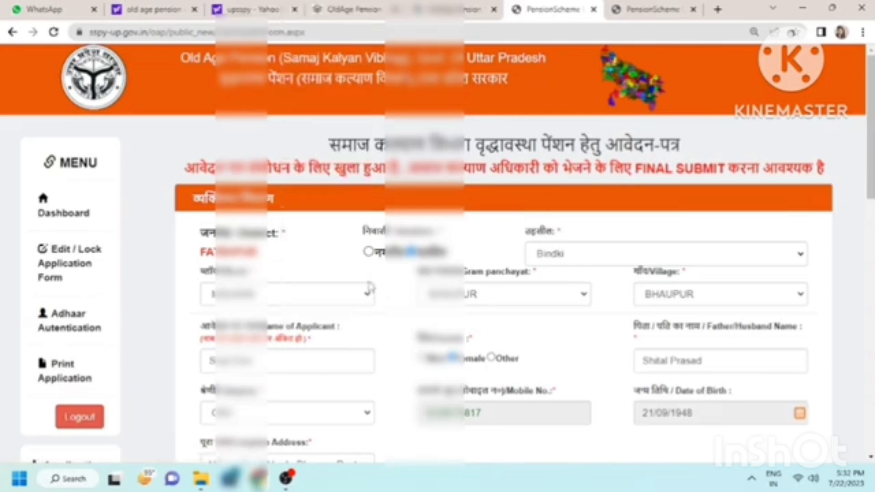
pyautogui.scroll(-5, 519, 366)
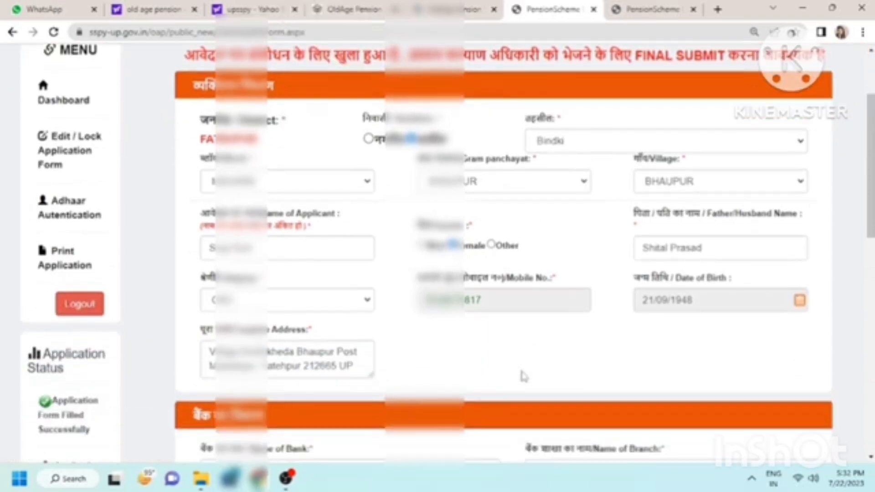
pyautogui.scroll(-6, 524, 358)
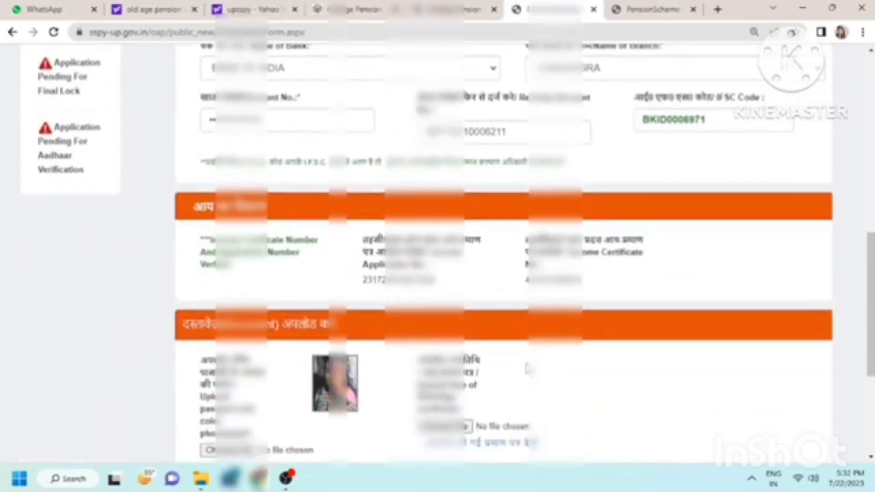
pyautogui.scroll(-3, 539, 356)
pyautogui.scroll(-2, 504, 255)
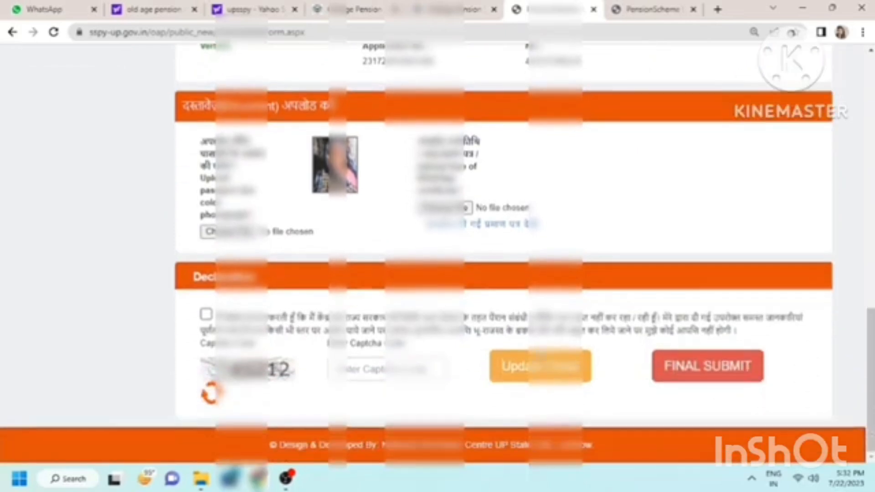
# Step: Accept the declaration, enter the captcha, then final-submit and confirm permanently locking the application
pyautogui.click(206, 315)
pyautogui.click(386, 369)
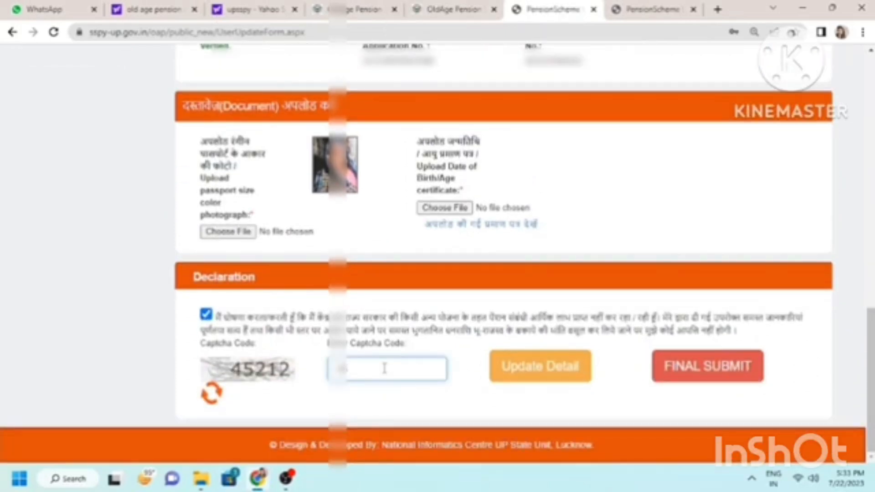
pyautogui.write('45212')
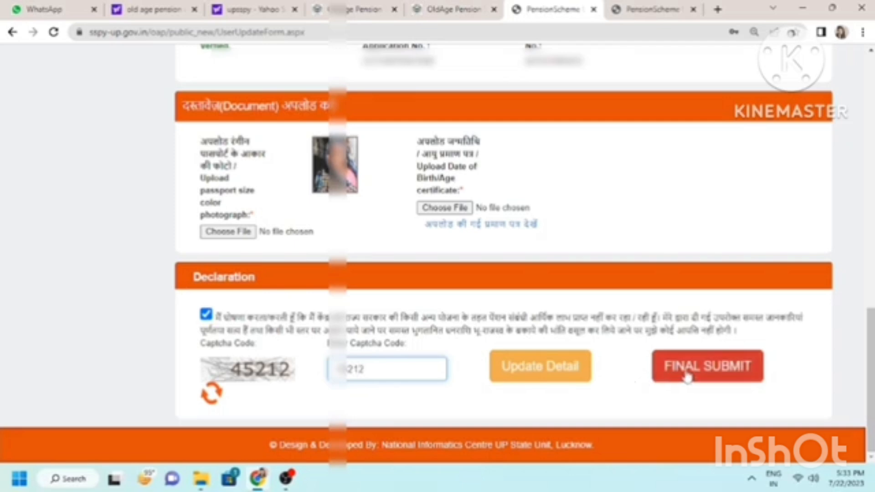
pyautogui.click(687, 378)
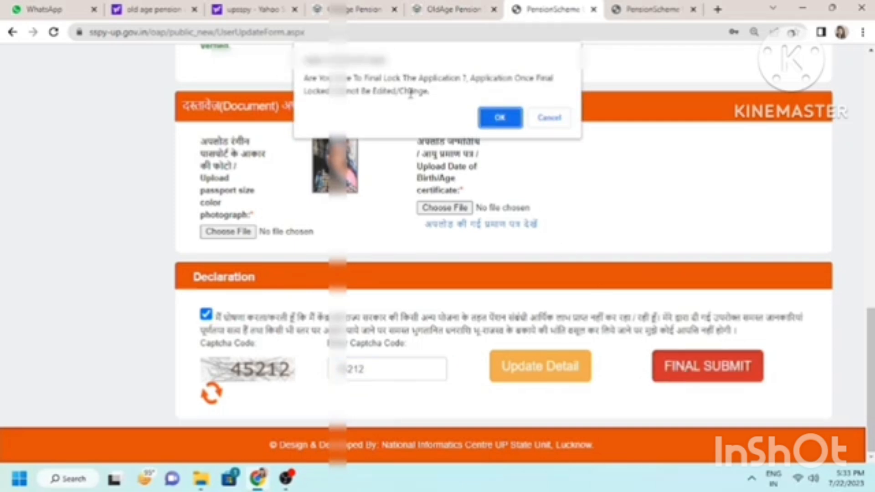
pyautogui.click(497, 120)
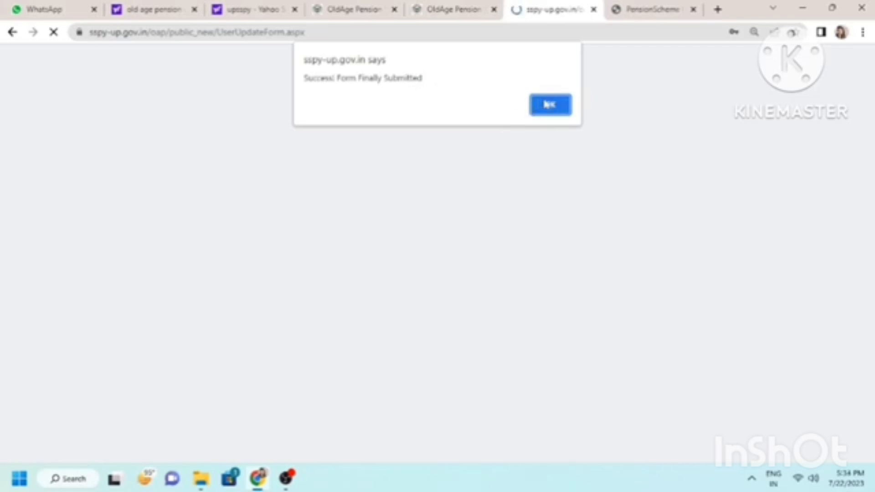
pyautogui.click(546, 104)
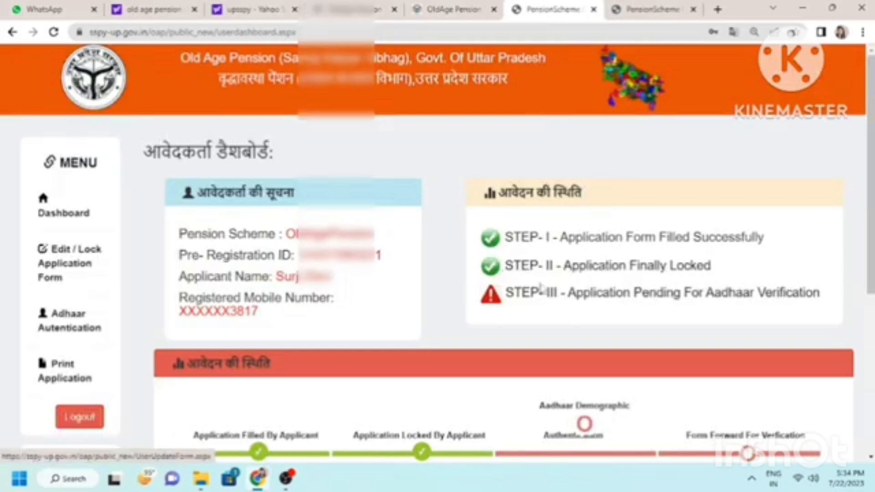
# Step: Zoom the dashboard out with Ctrl+minus and open the STEP-III Aadhaar verification page
pyautogui.scroll(-5, 542, 287)
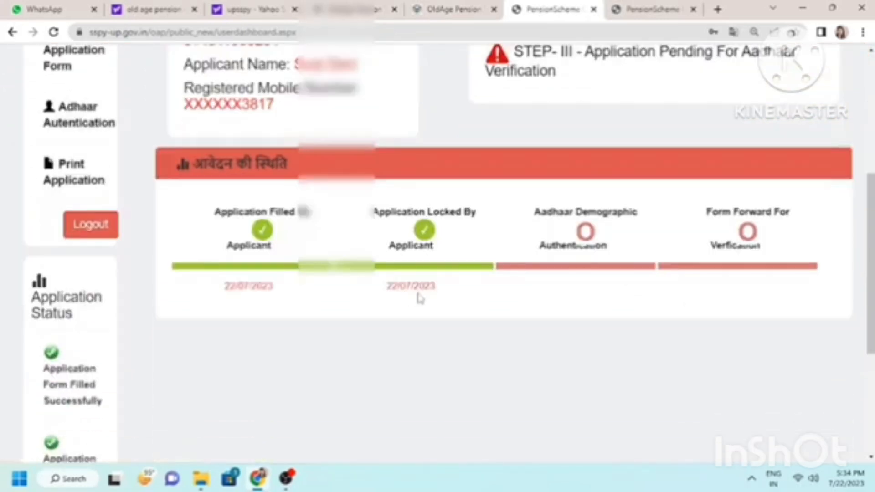
pyautogui.hotkey('ctrl', '-')
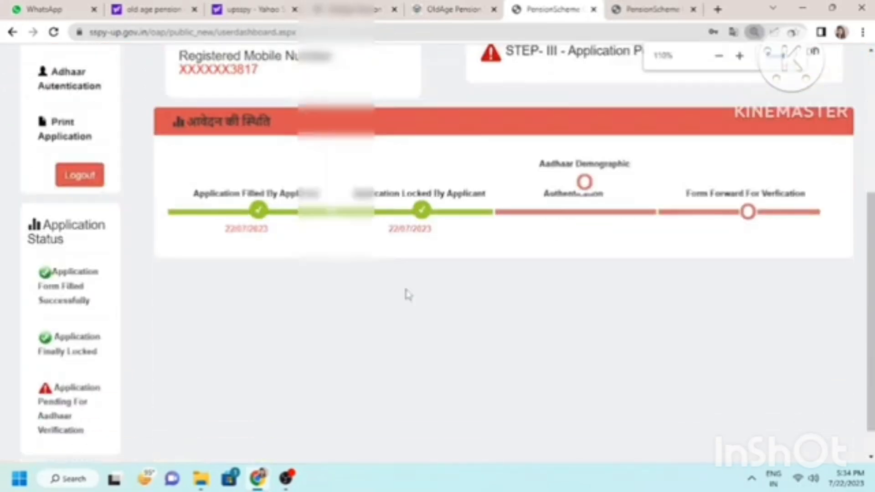
pyautogui.scroll(5, 407, 294)
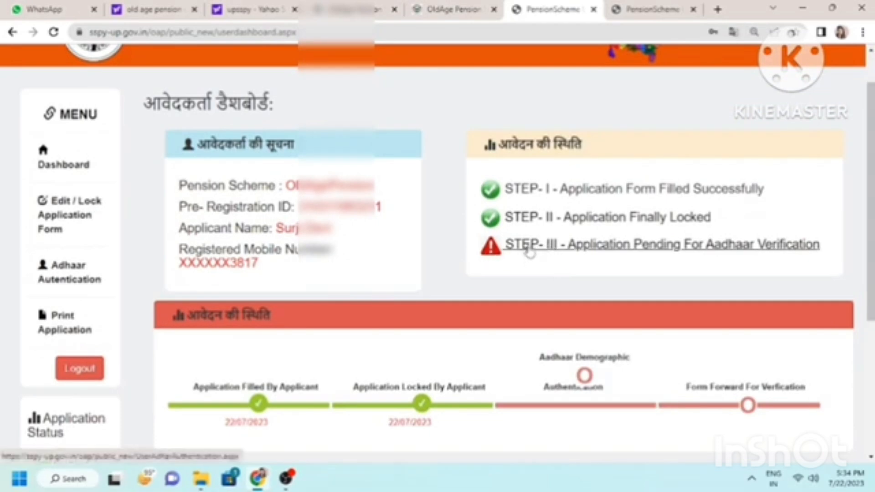
pyautogui.click(528, 250)
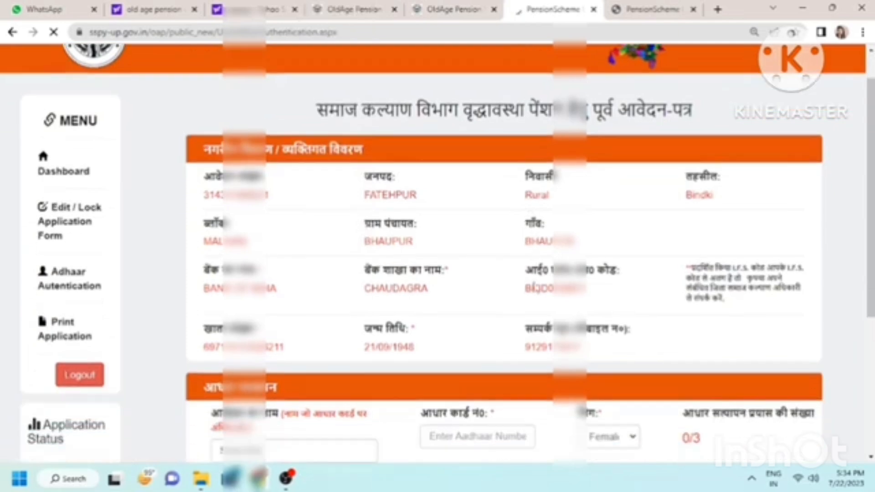
# Step: Enter the applicant's Aadhaar number, accept the consent statement, and request demographic authentication
pyautogui.scroll(-5, 529, 274)
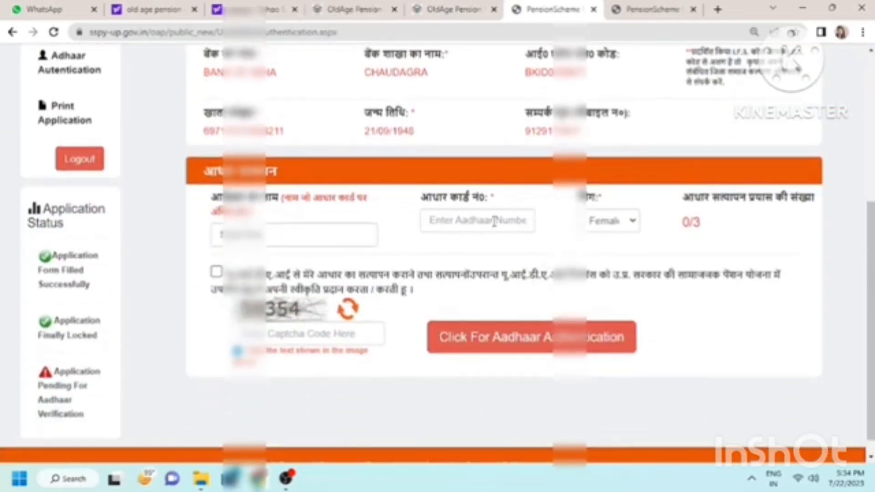
pyautogui.click(494, 221)
pyautogui.write('56')
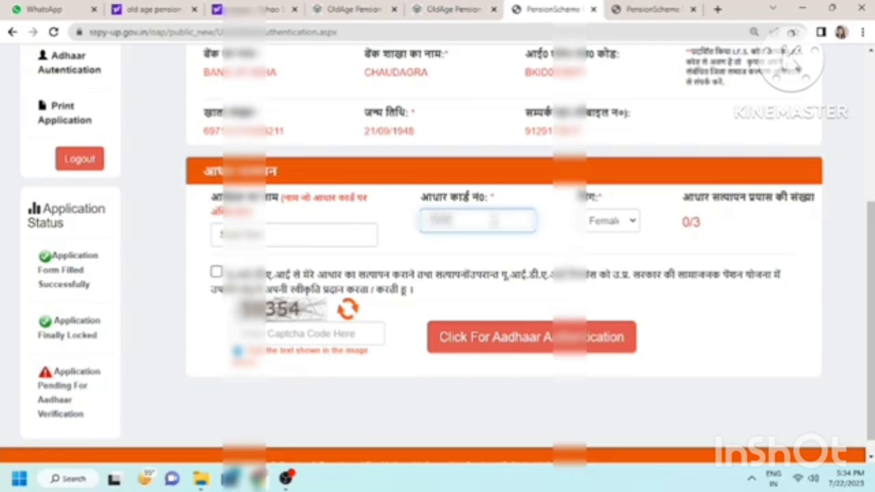
pyautogui.write('000')
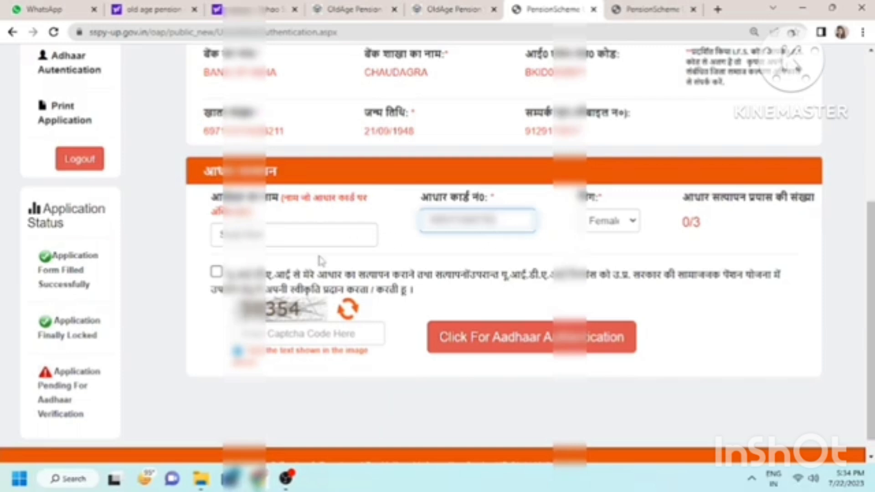
pyautogui.click(216, 272)
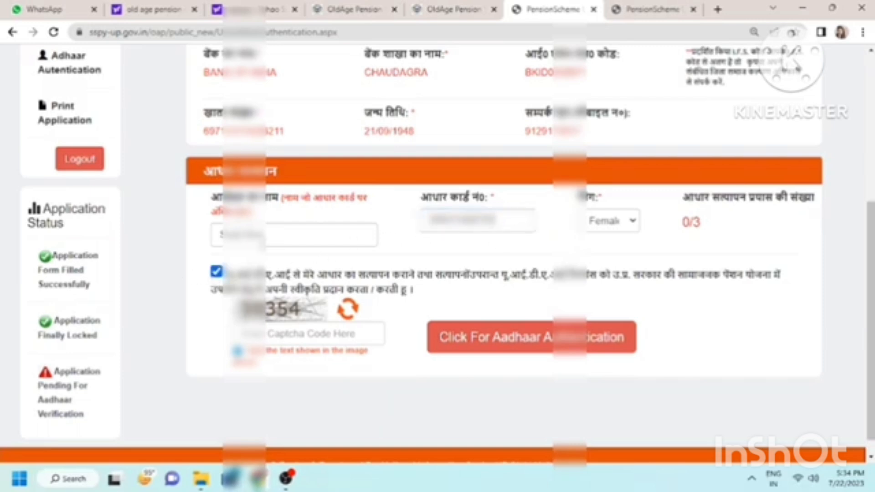
pyautogui.click(304, 330)
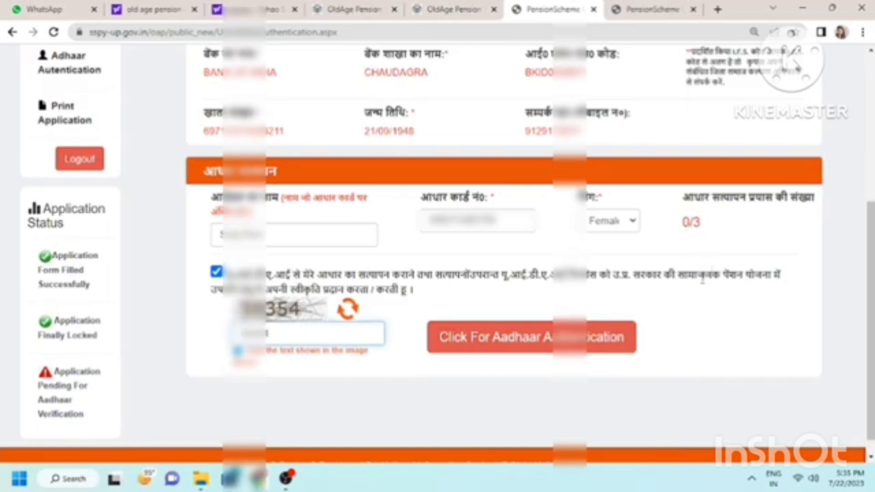
pyautogui.click(544, 350)
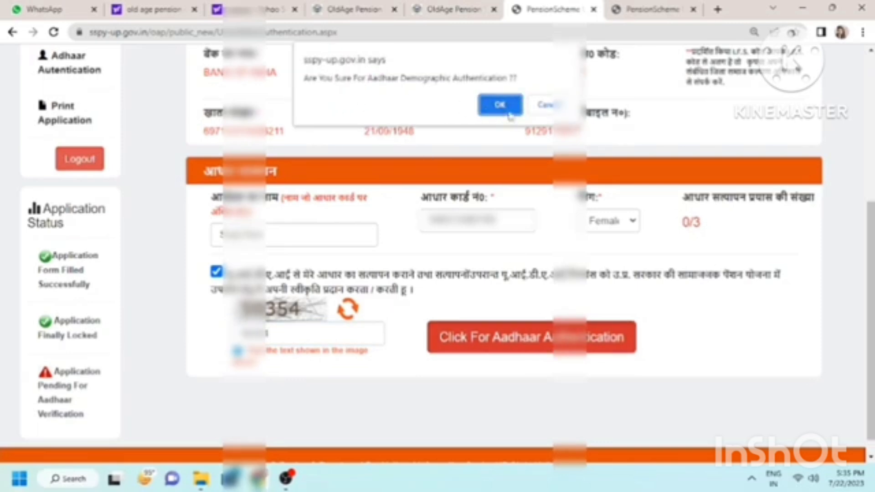
# Step: Confirm the authentication request, acknowledge the wait notice, and proceed to final print
pyautogui.click(502, 104)
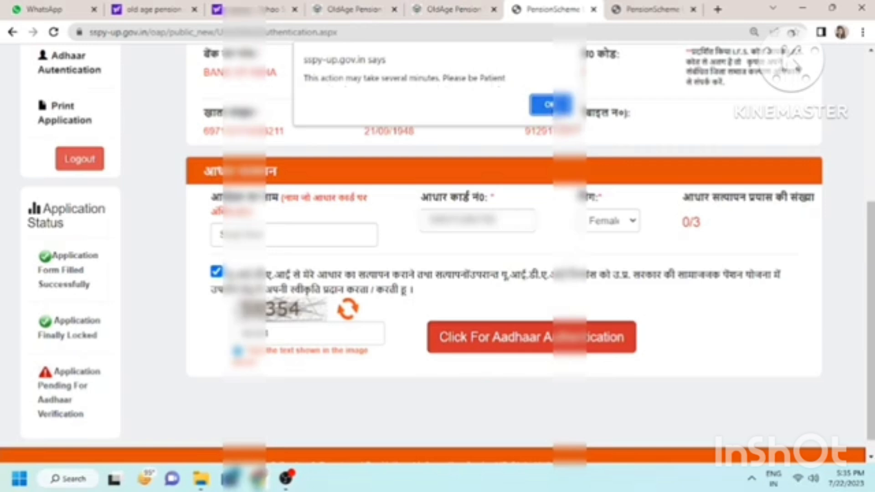
pyautogui.click(550, 104)
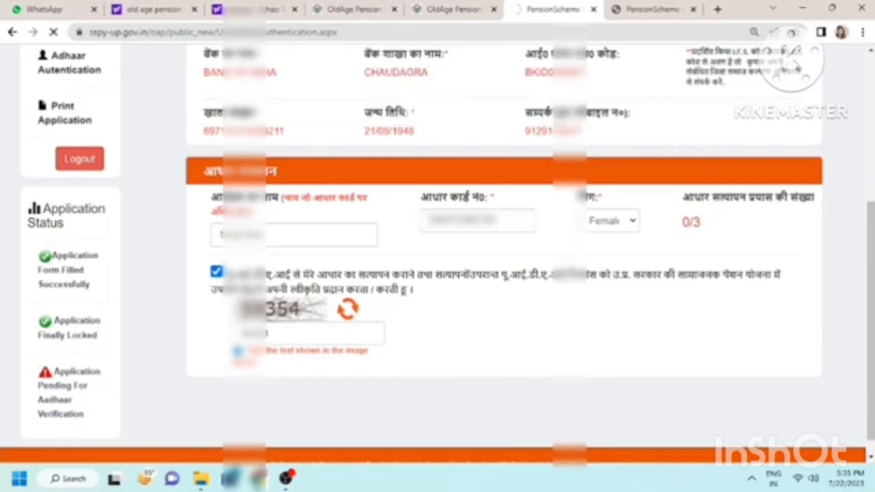
pyautogui.scroll(-6, 293, 328)
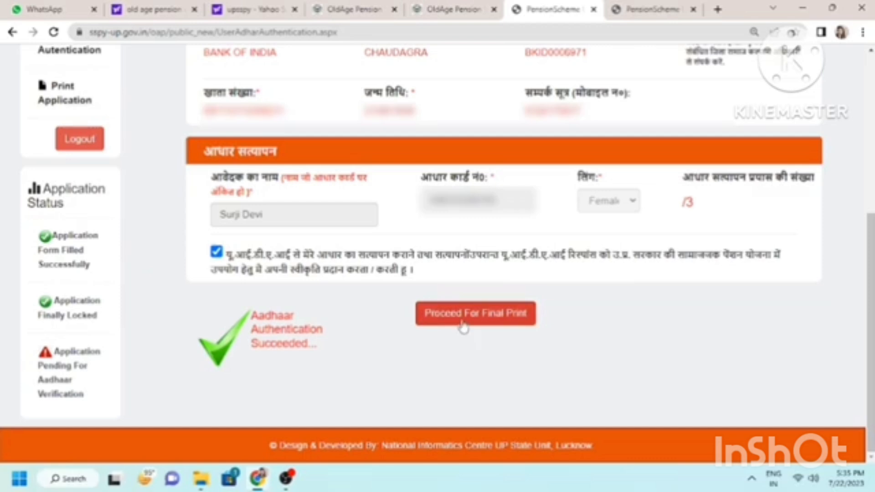
pyautogui.click(493, 323)
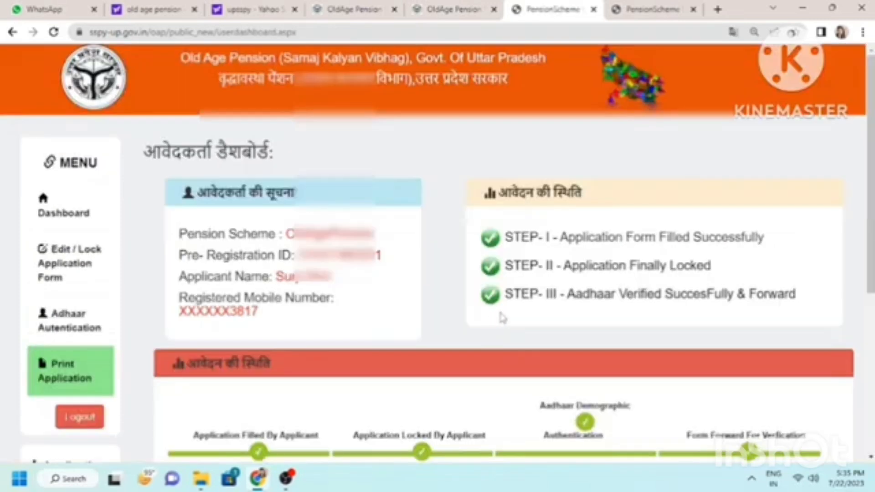
pyautogui.scroll(-1, 580, 336)
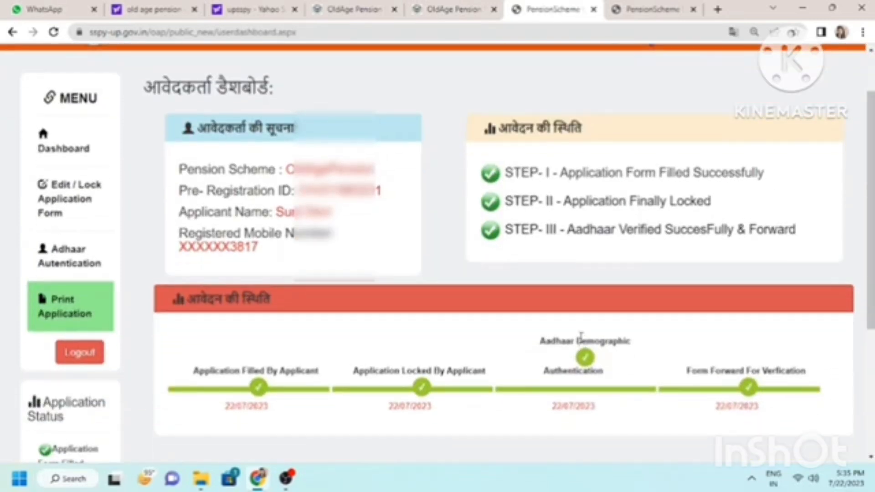
pyautogui.scroll(-1, 578, 341)
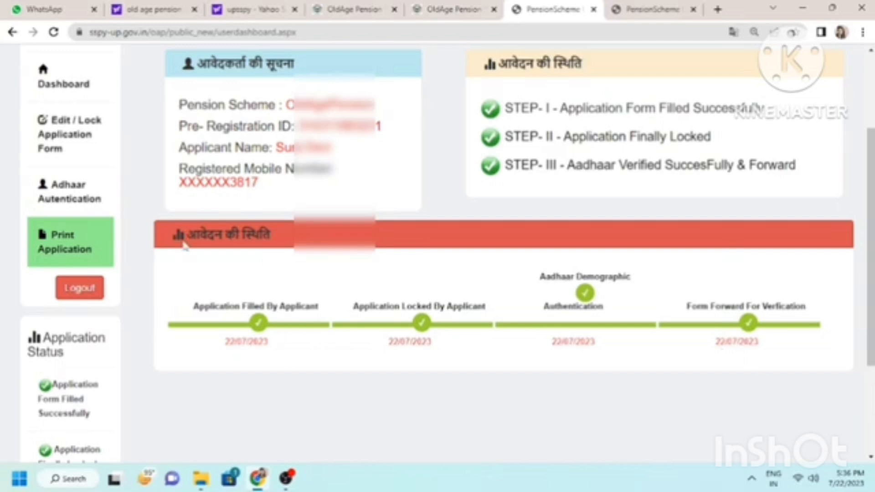
pyautogui.click(73, 250)
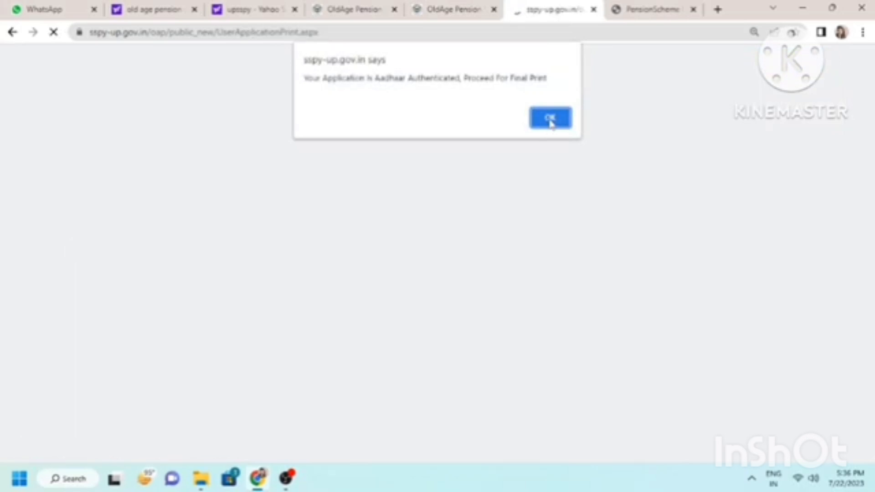
pyautogui.click(550, 120)
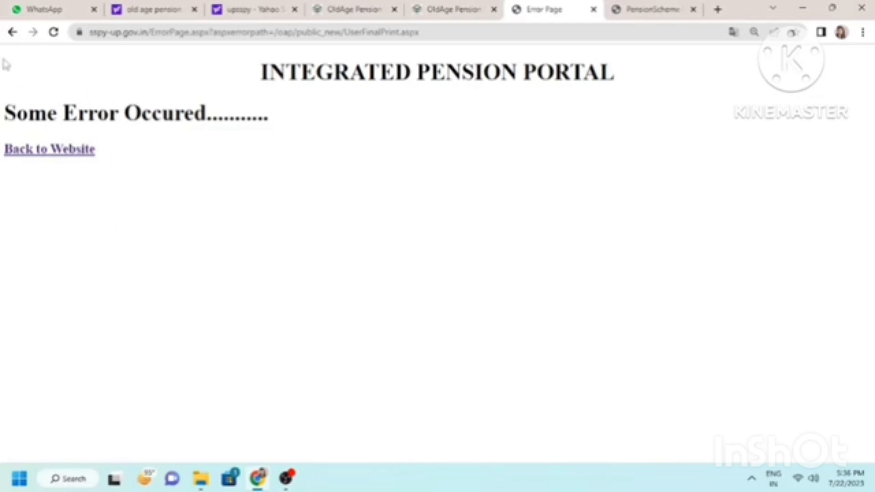
pyautogui.click(12, 32)
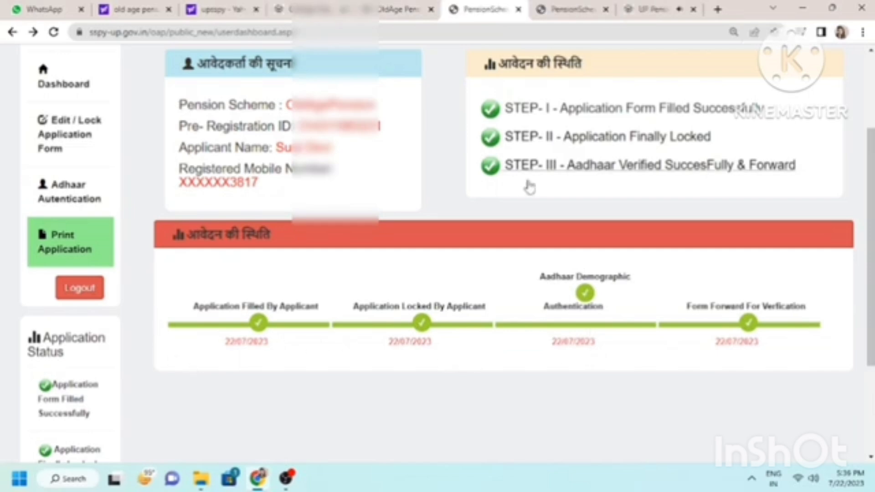
pyautogui.click(83, 244)
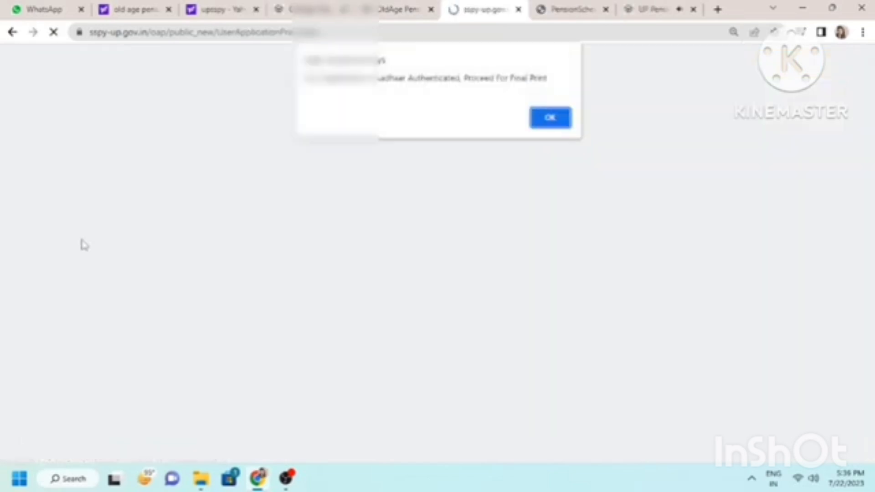
pyautogui.click(551, 117)
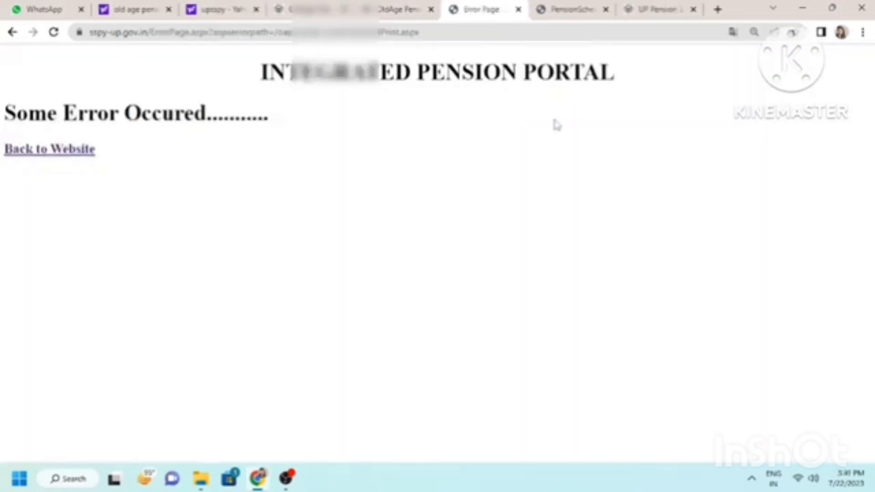
pyautogui.click(12, 32)
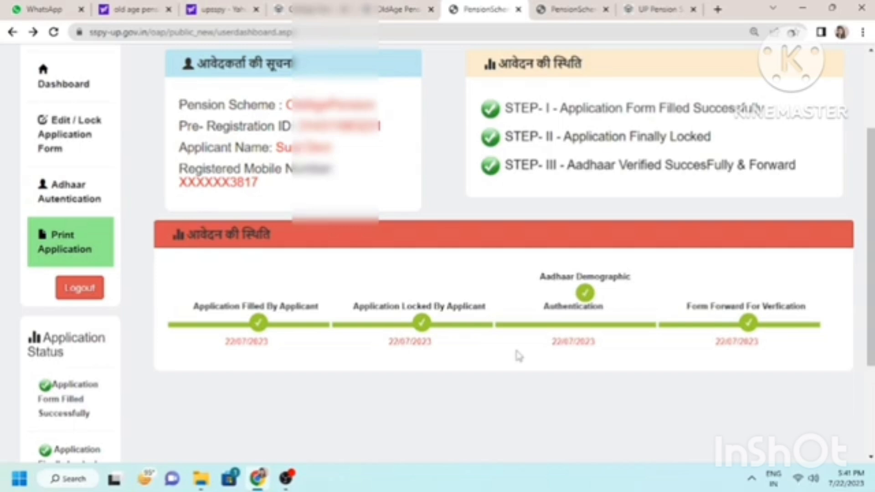
# Step: Print the applicant dashboard with destination set to Save as PDF and save it
pyautogui.hotkey('ctrl', 'p')
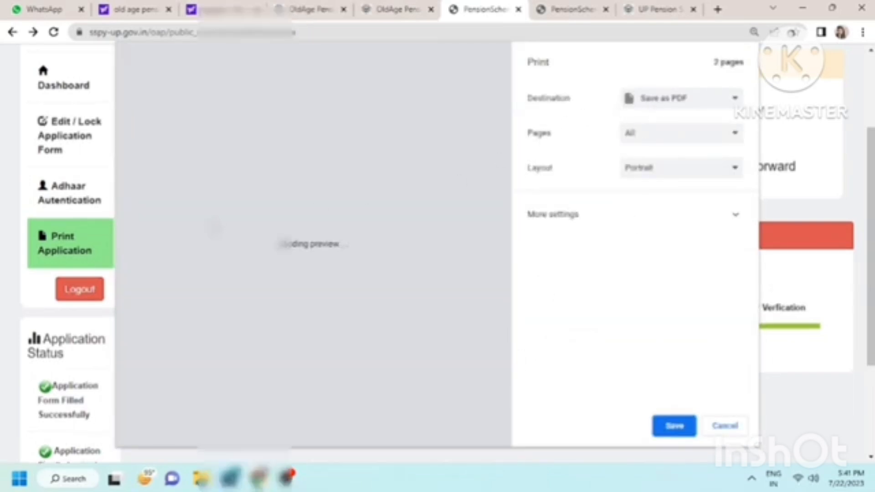
pyautogui.scroll(-3, 348, 310)
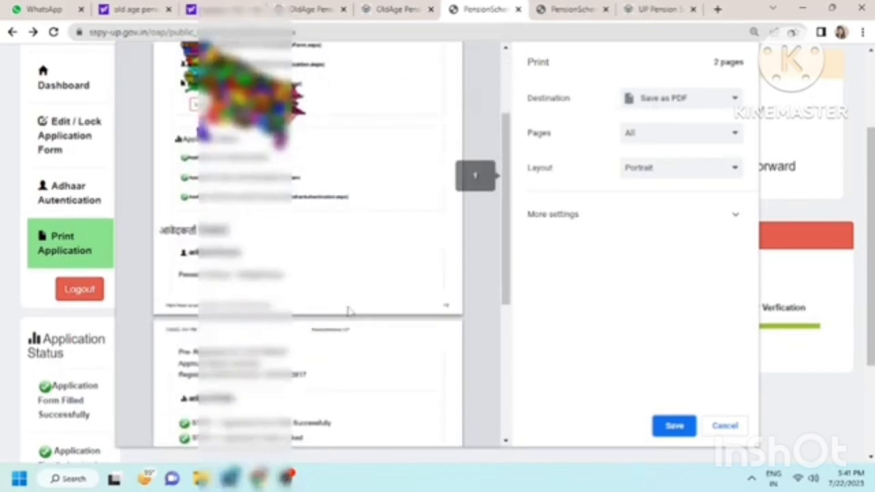
pyautogui.scroll(3, 348, 310)
pyautogui.click(682, 106)
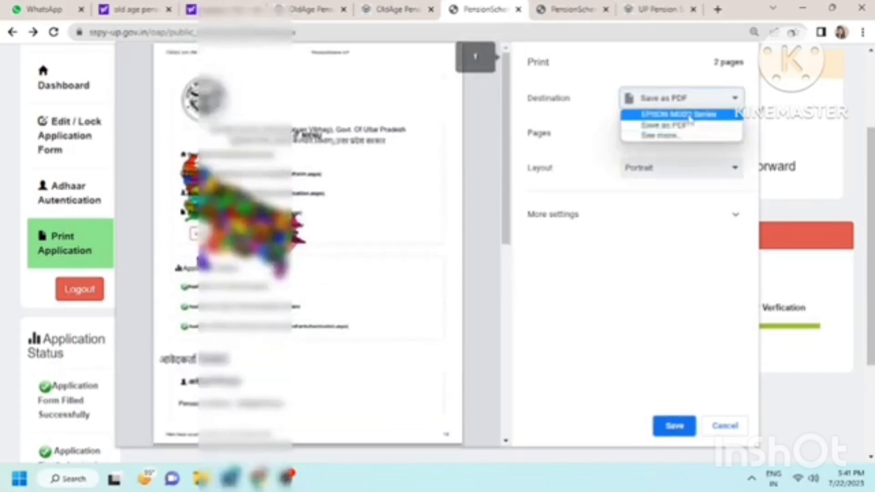
pyautogui.click(686, 125)
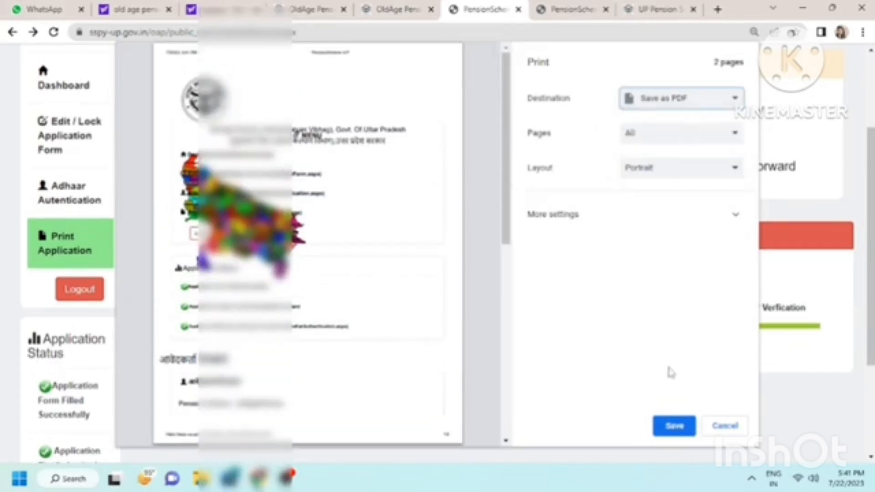
pyautogui.click(675, 426)
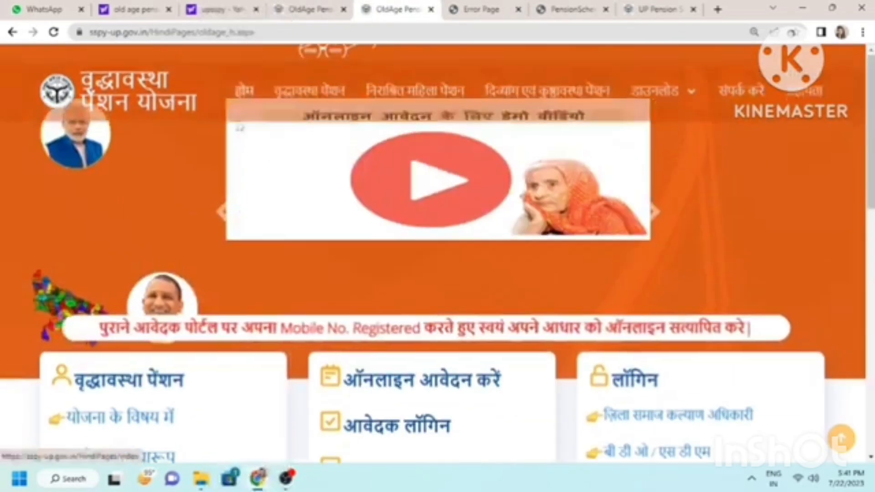
# Step: Go to the portal home page, advance the banner slides twice, then open the संपर्क करें contact page
pyautogui.click(255, 113)
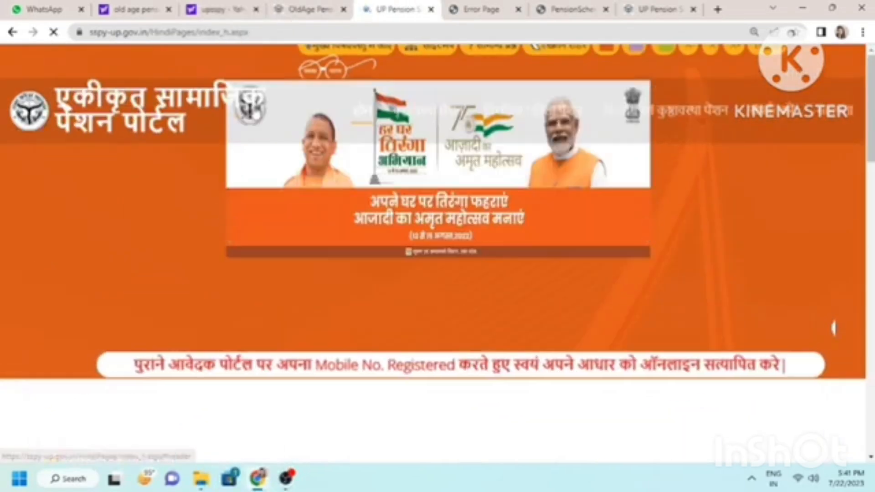
pyautogui.scroll(-3, 712, 214)
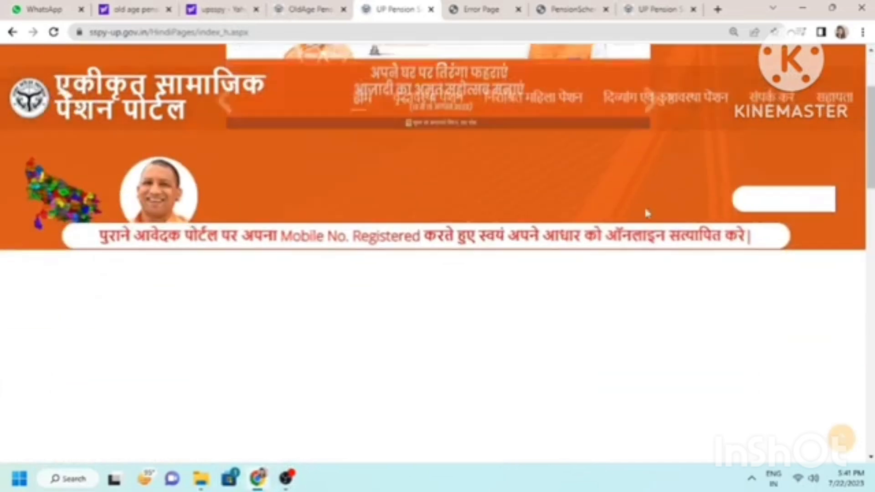
pyautogui.scroll(2, 671, 173)
pyautogui.click(652, 233)
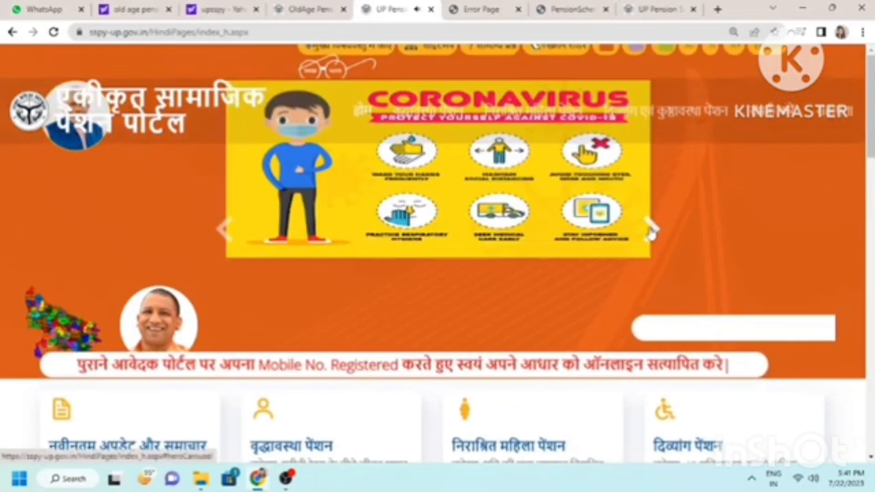
pyautogui.click(652, 234)
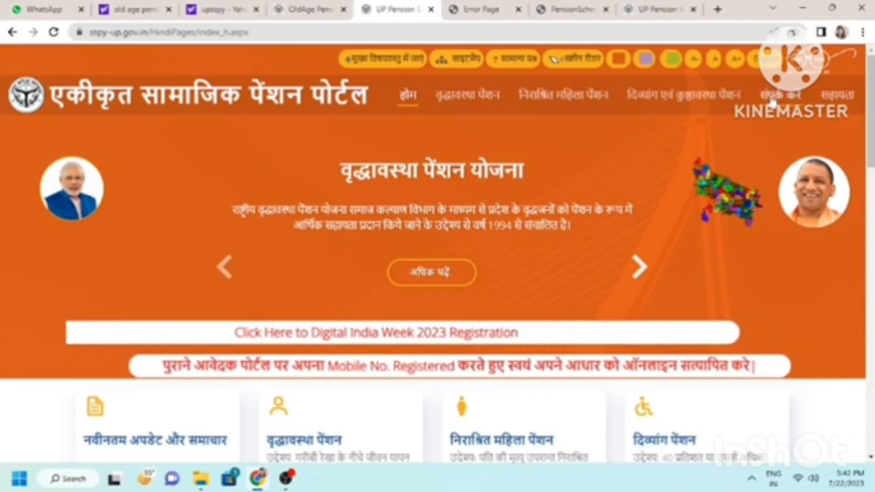
pyautogui.click(794, 104)
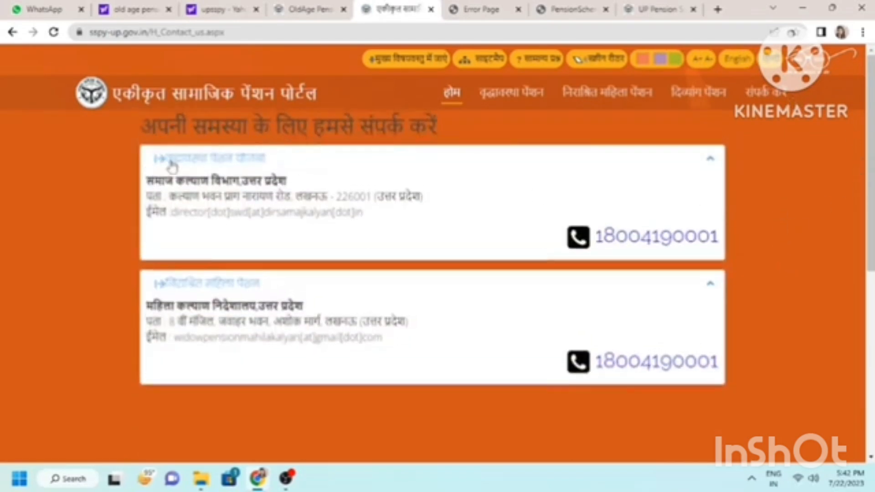
pyautogui.moveTo(140, 125); pyautogui.dragTo(471, 122)
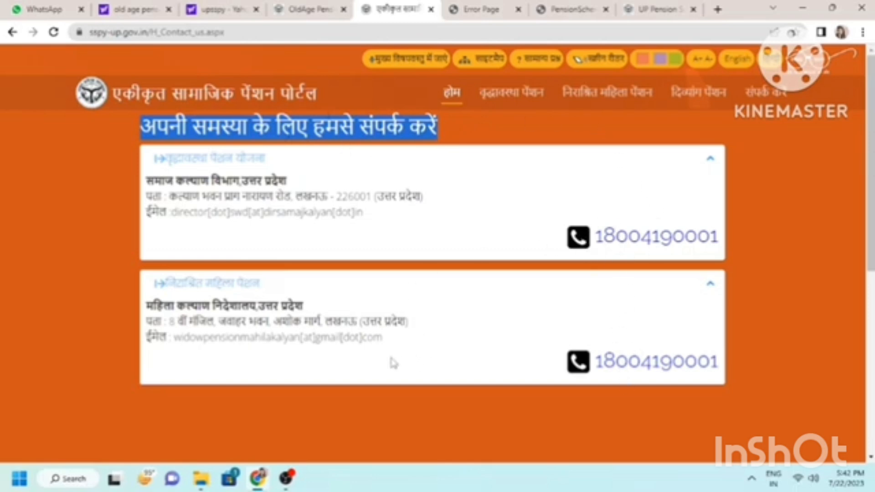
pyautogui.moveTo(172, 214); pyautogui.dragTo(364, 213)
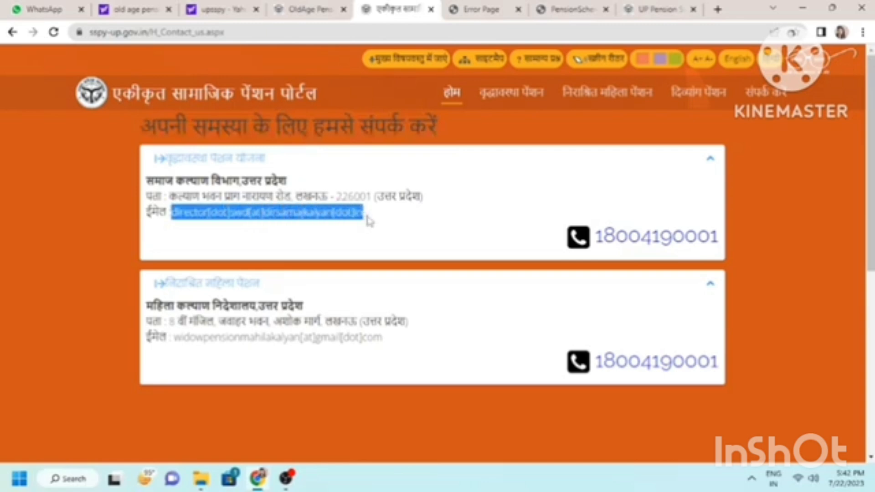
pyautogui.click(369, 220)
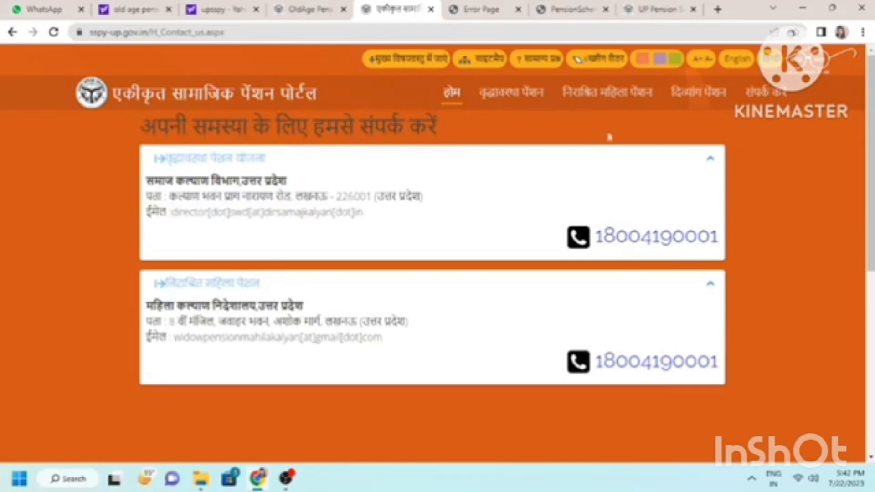